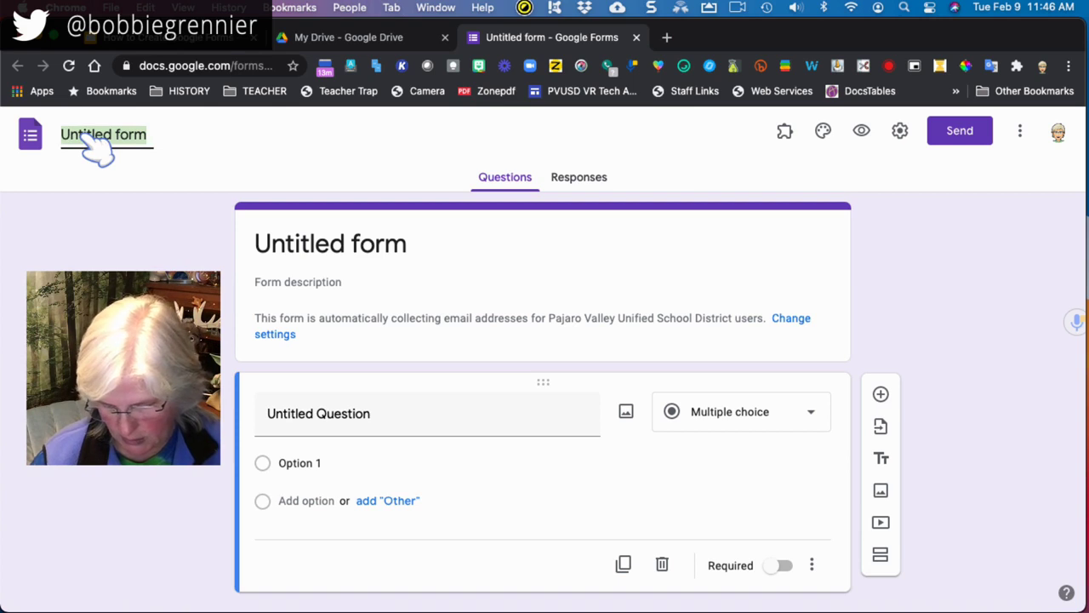
Step: Name the form "Capture Info"
{"action": "type", "text": "Ca"}
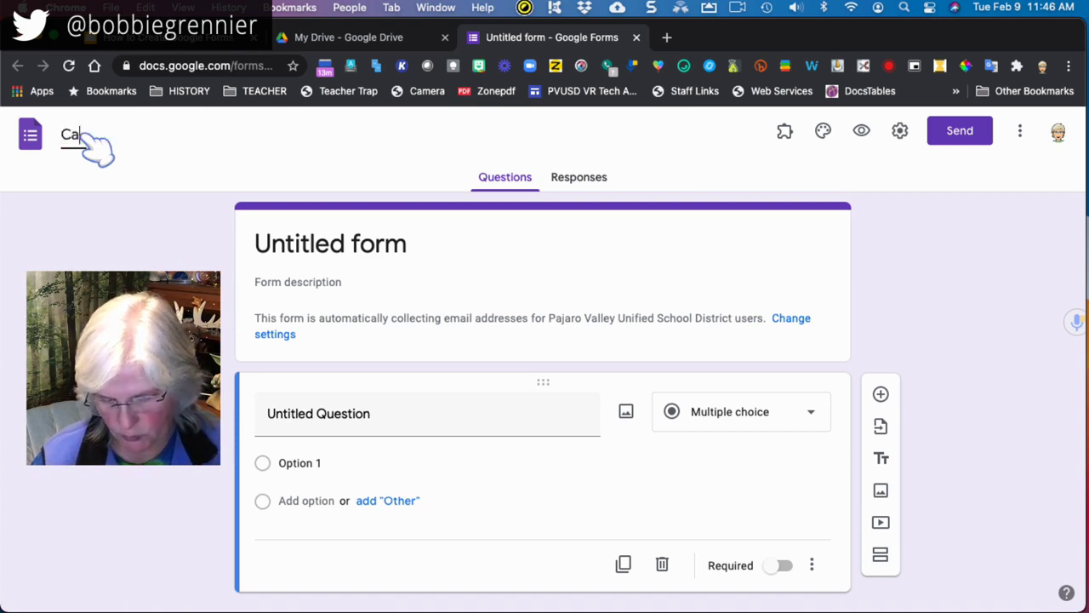
{"action": "type", "text": "pture I"}
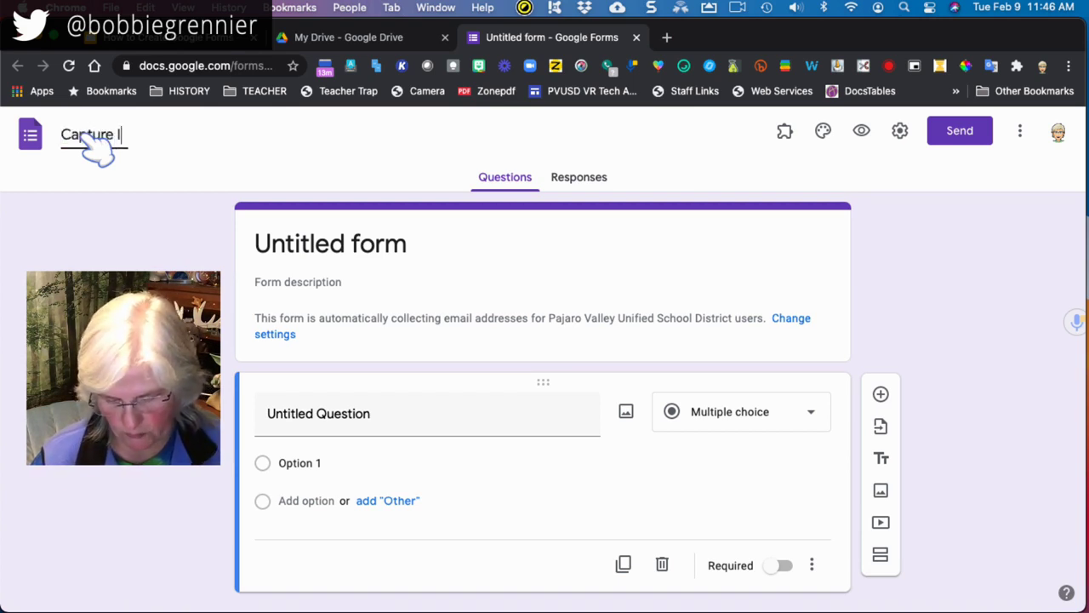
{"action": "type", "text": "nfo"}
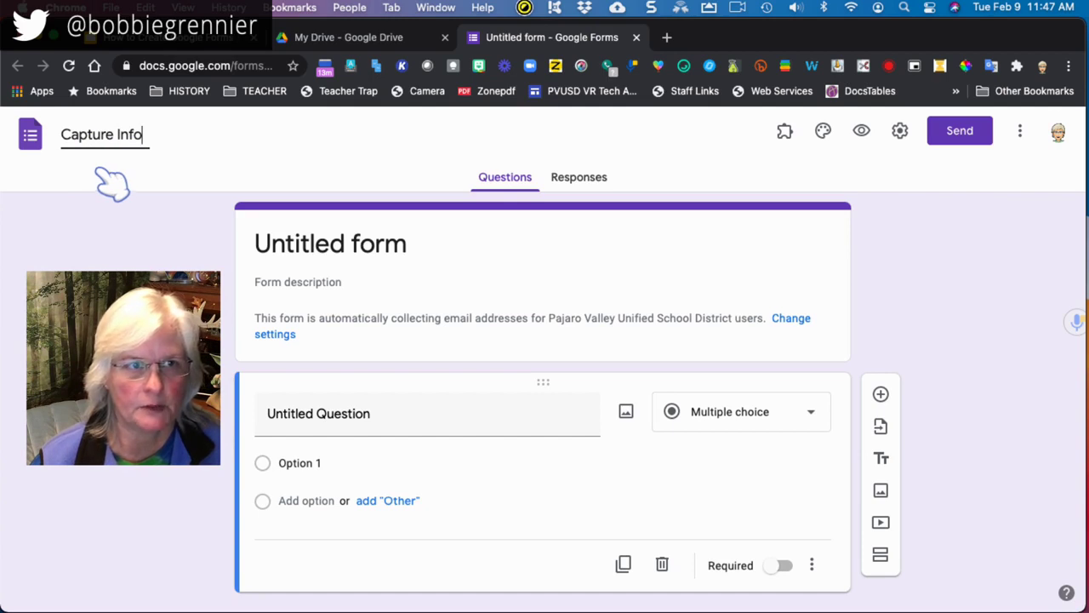
{"action": "left_click", "coordinate": [92, 170]}
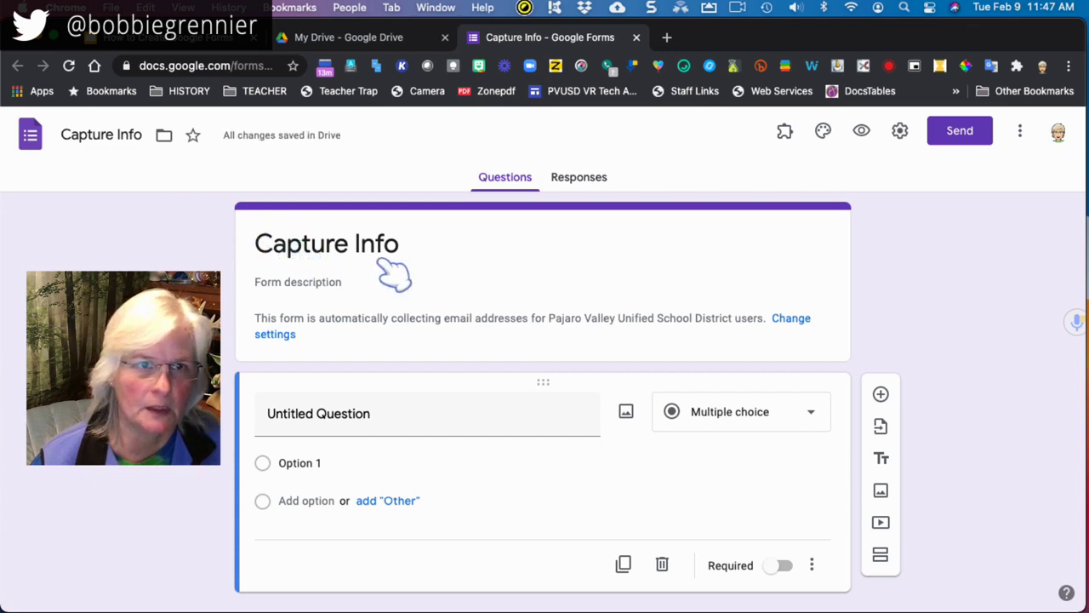
Step: Add the form description "This is a test." below the form title
{"action": "left_click", "coordinate": [332, 285]}
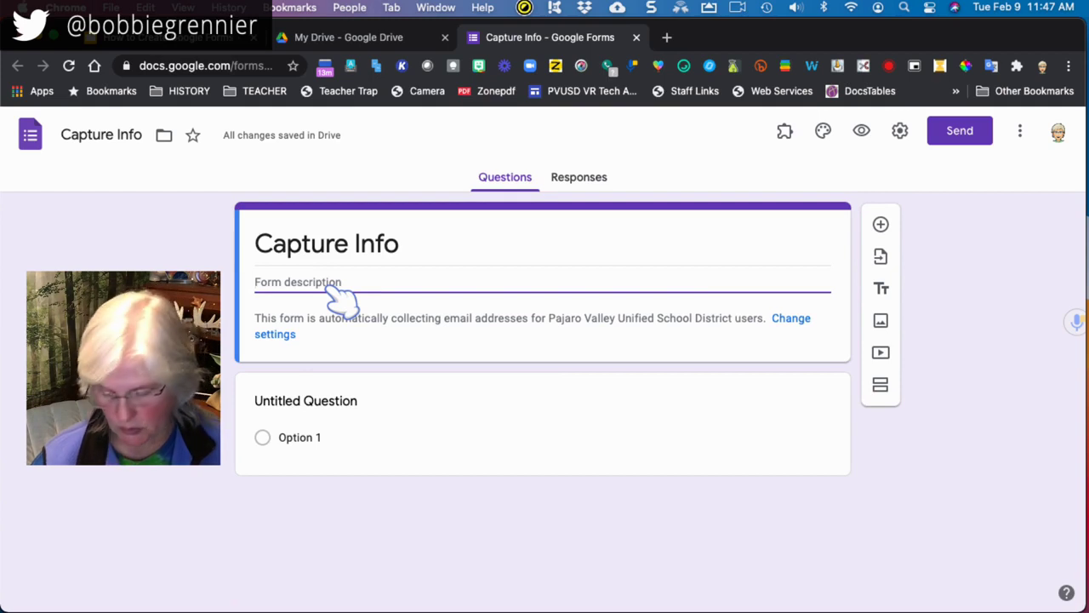
{"action": "type", "text": "This"}
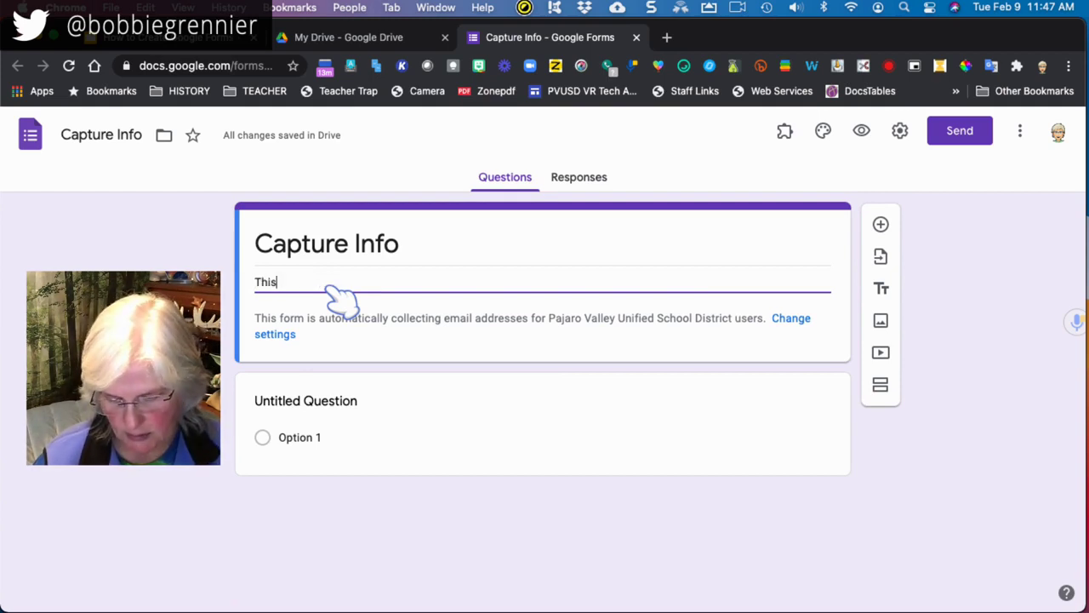
{"action": "type", "text": " is a test."}
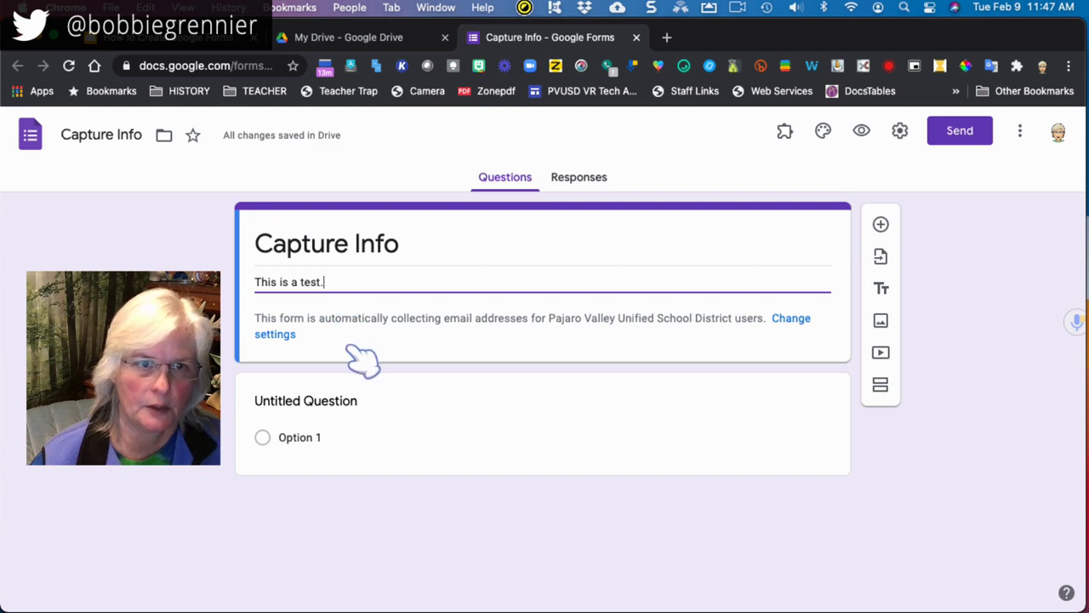
{"action": "left_click", "coordinate": [516, 362]}
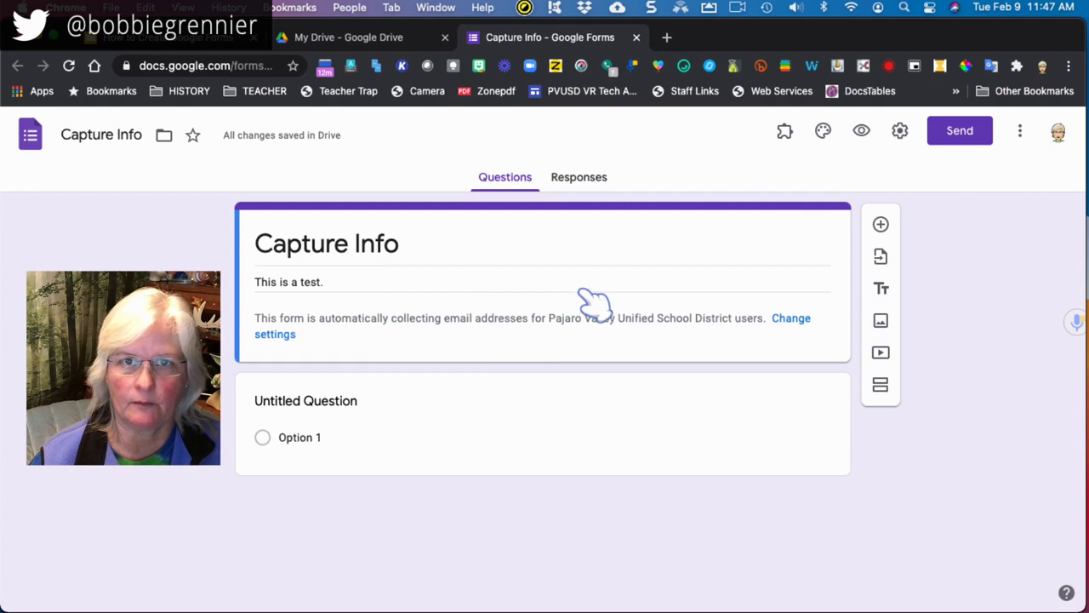
Step: Try blue, orange, teal, green and blue gray in turn as the form's theme color
{"action": "left_click", "coordinate": [823, 136]}
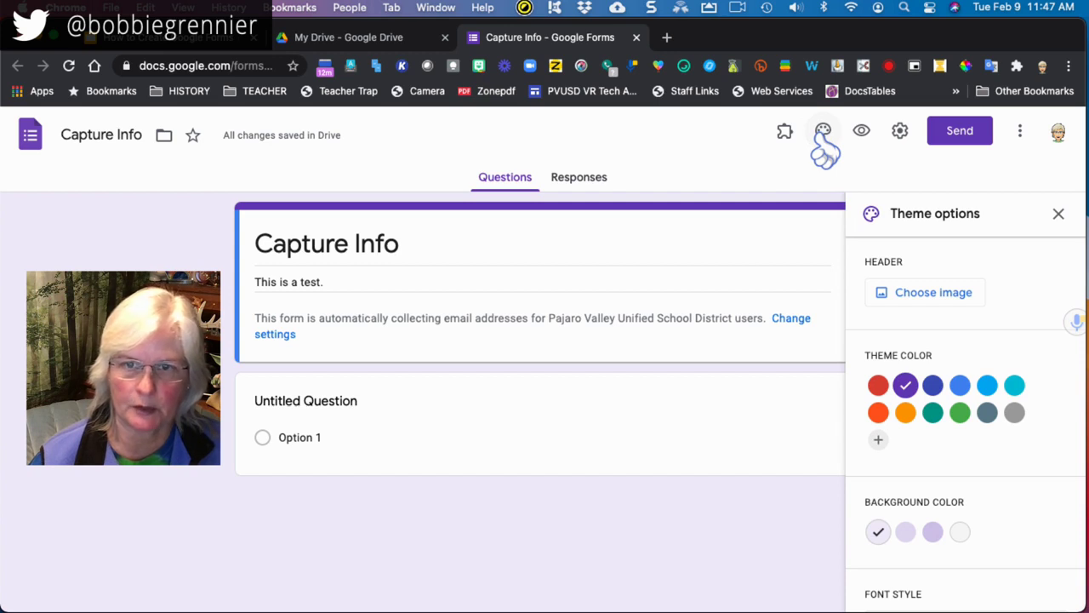
{"action": "left_click", "coordinate": [962, 390]}
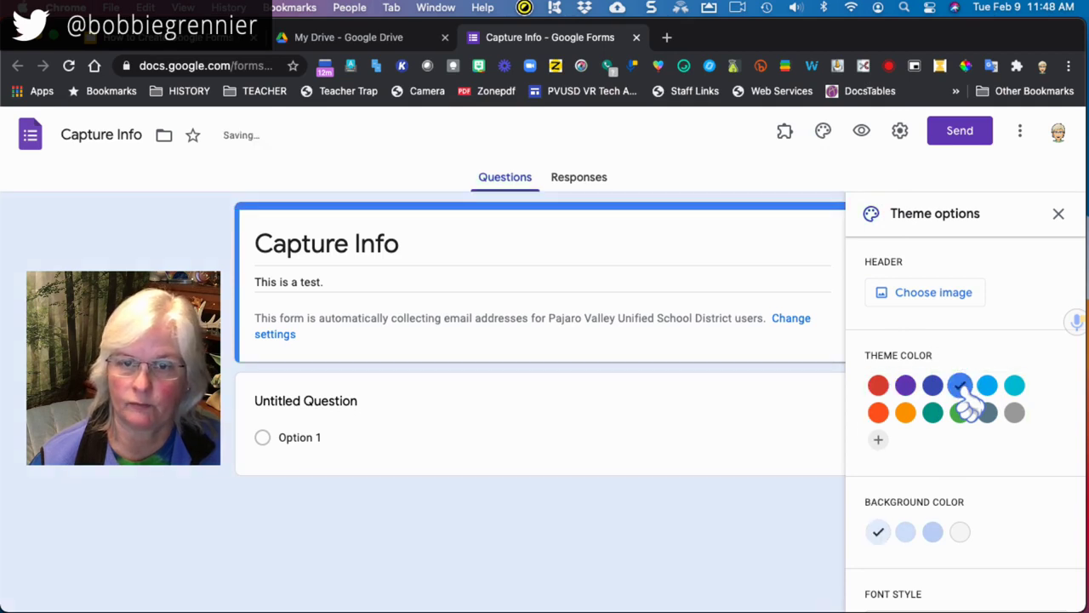
{"action": "left_click", "coordinate": [906, 416]}
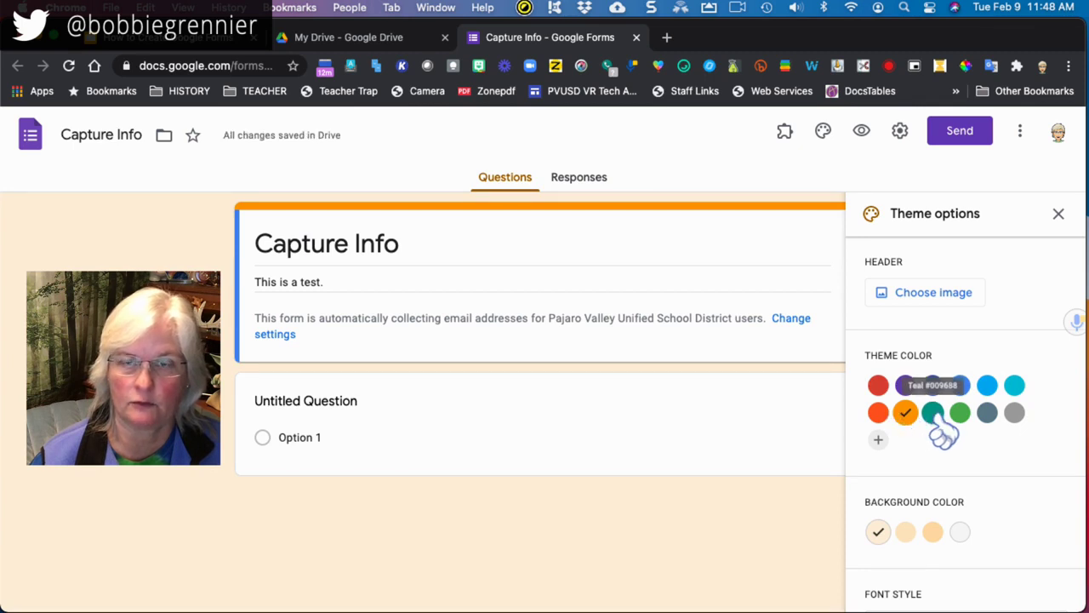
{"action": "left_click", "coordinate": [935, 415]}
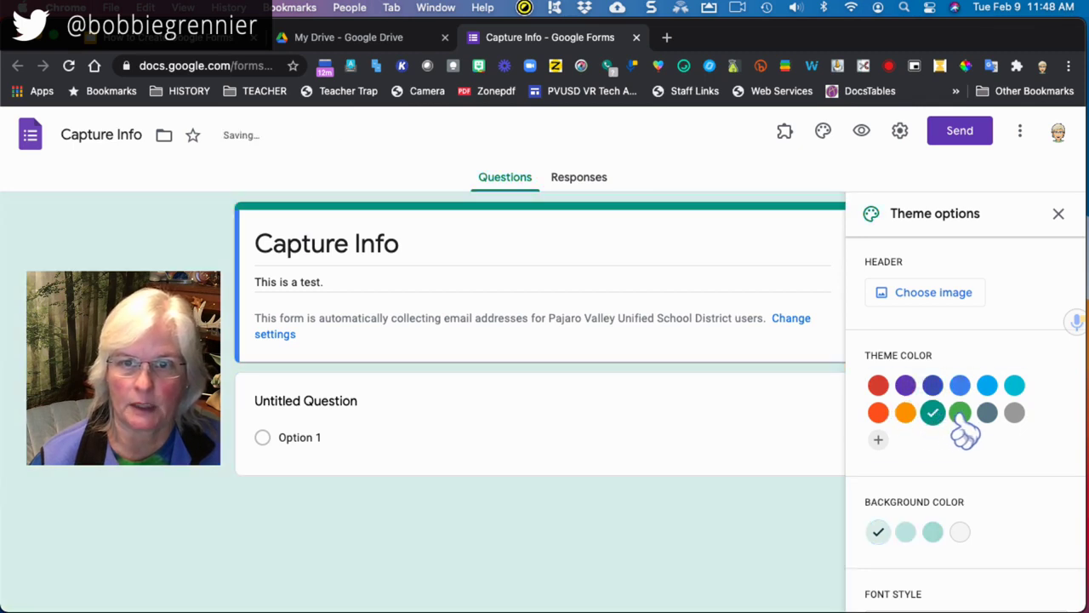
{"action": "left_click", "coordinate": [960, 414]}
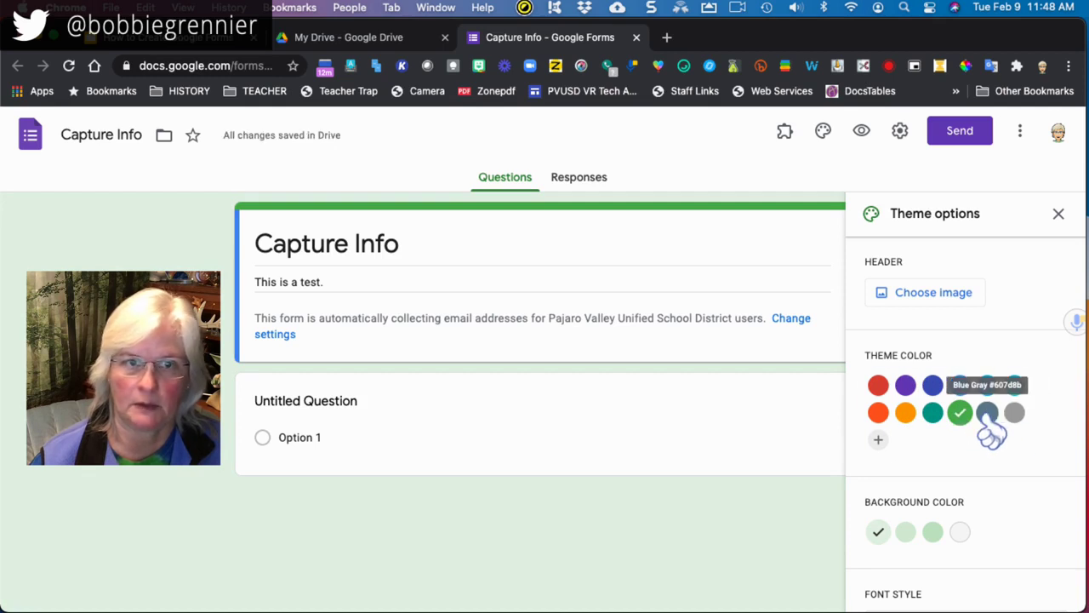
{"action": "left_click", "coordinate": [987, 414]}
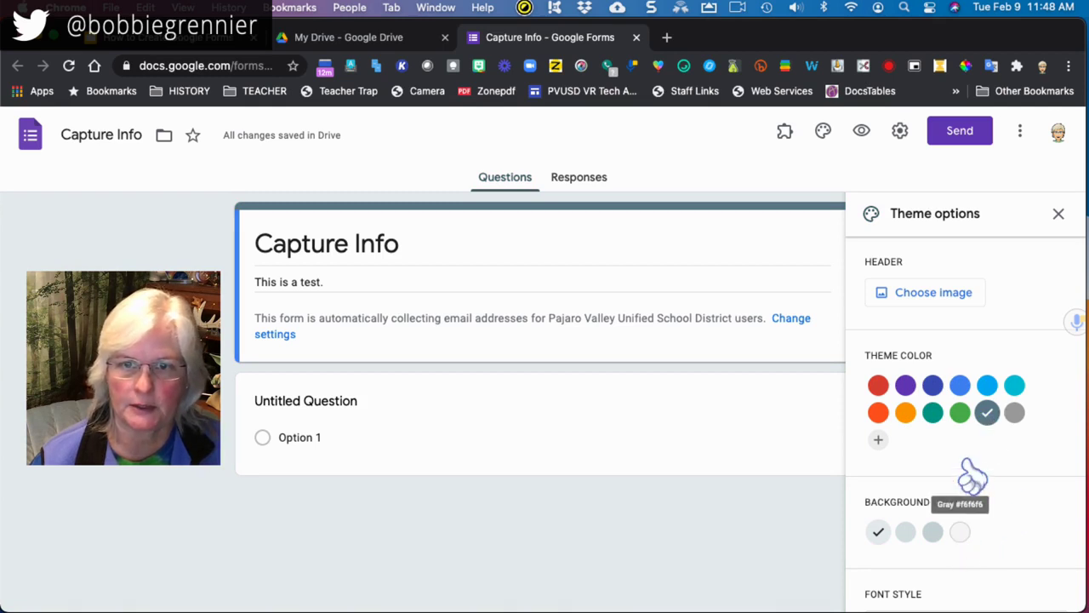
Step: Try the darkest background shade with the blue gray theme, the teal theme, and blue gray again
{"action": "left_click", "coordinate": [933, 533]}
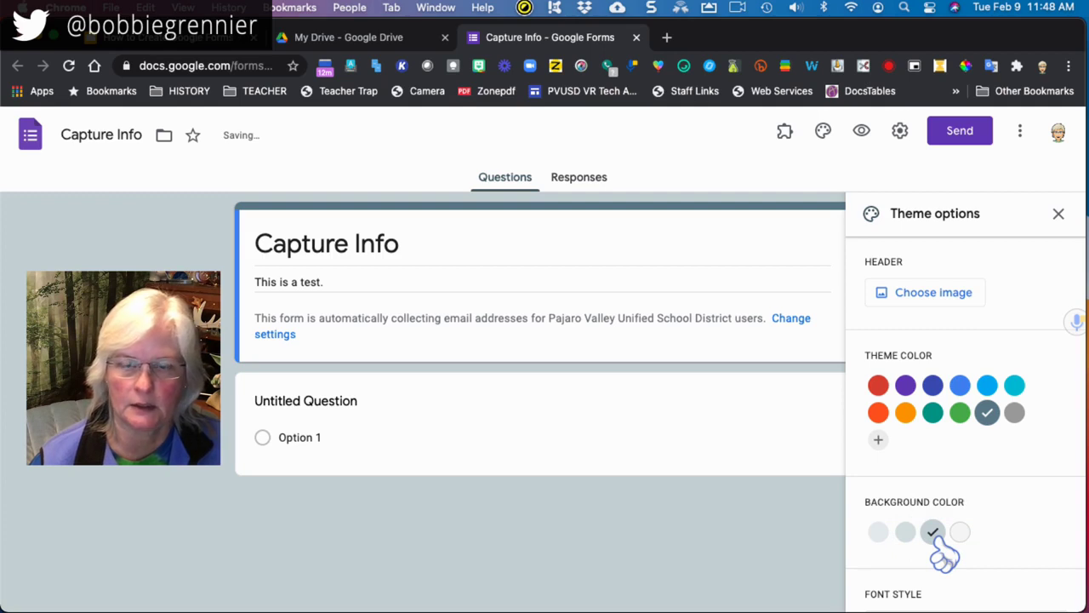
{"action": "left_click", "coordinate": [934, 413]}
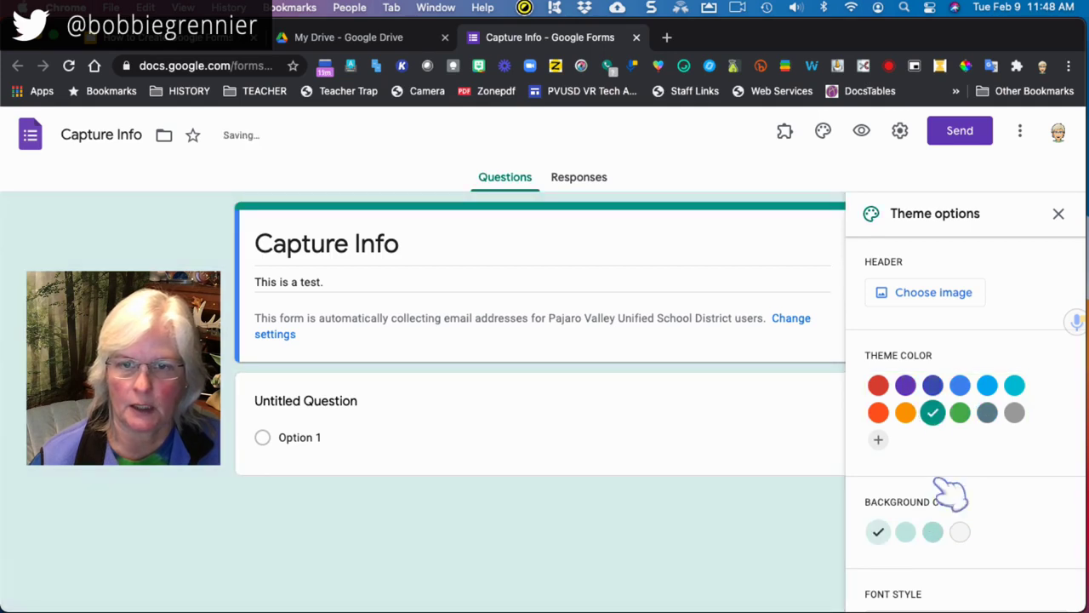
{"action": "left_click", "coordinate": [934, 533]}
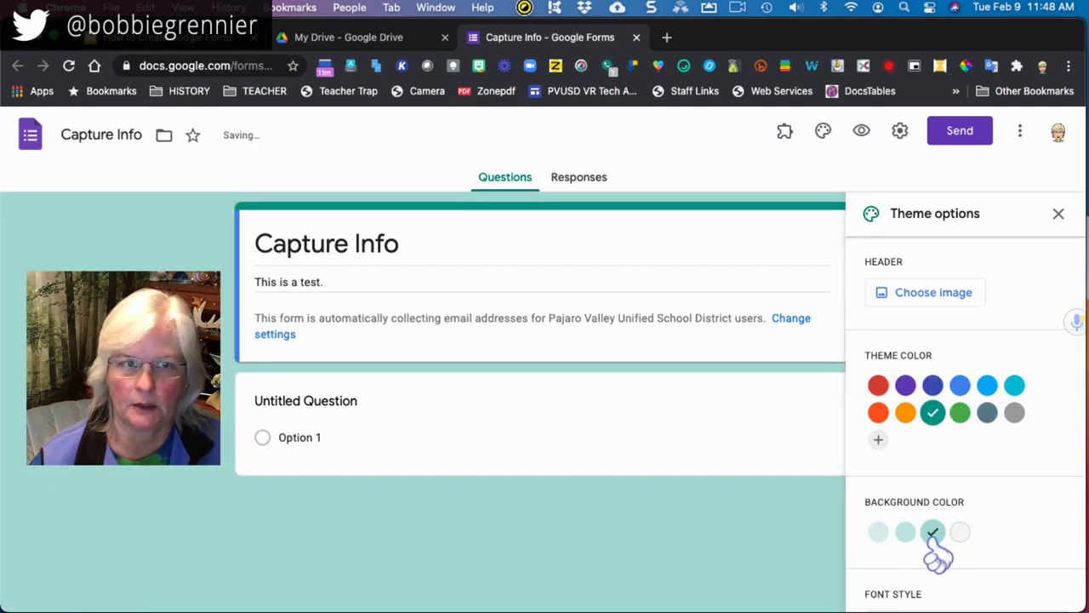
{"action": "left_click", "coordinate": [988, 417]}
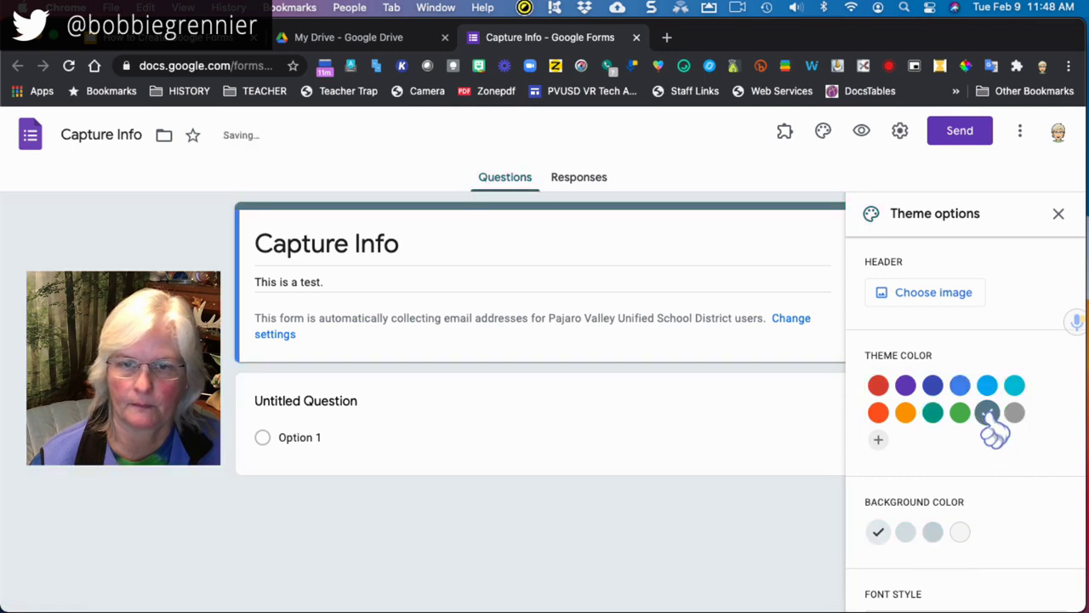
{"action": "left_click", "coordinate": [933, 534]}
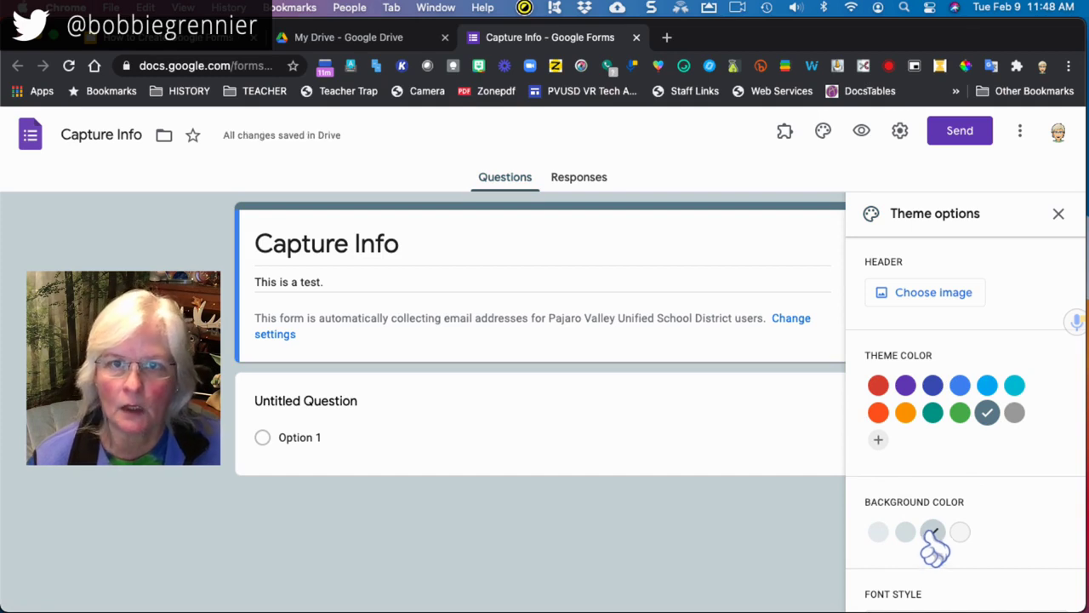
Step: Insert the Work and School header image of a person shining a light beam into a purple night sky
{"action": "left_click", "coordinate": [933, 305]}
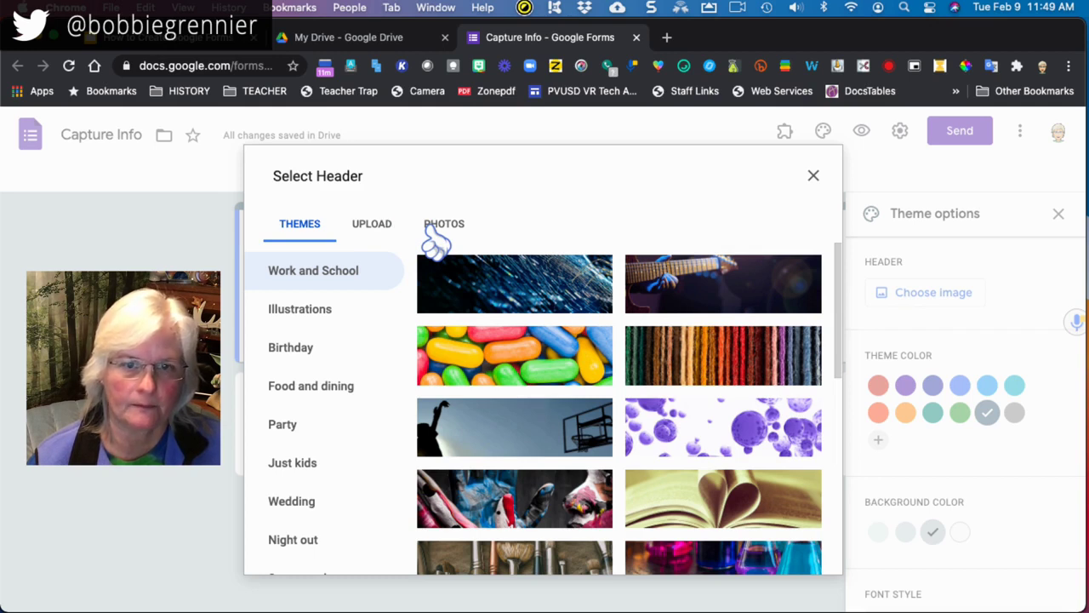
{"action": "scroll", "coordinate": [562, 336], "scroll_direction": "down", "scroll_amount": 3}
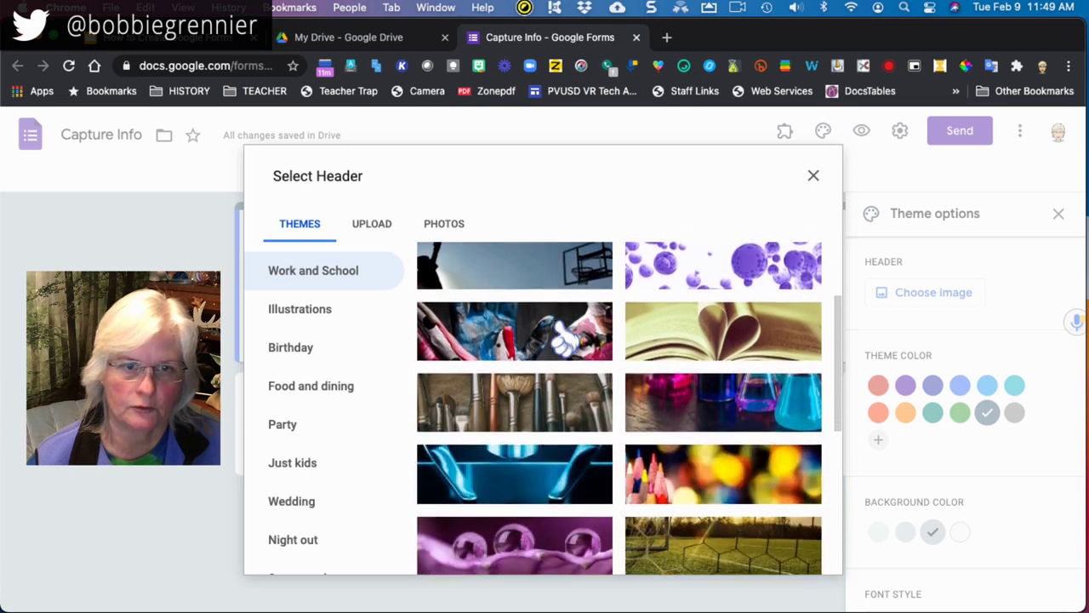
{"action": "scroll", "coordinate": [563, 340], "scroll_direction": "down", "scroll_amount": 1}
{"action": "scroll", "coordinate": [562, 338], "scroll_direction": "down", "scroll_amount": 3}
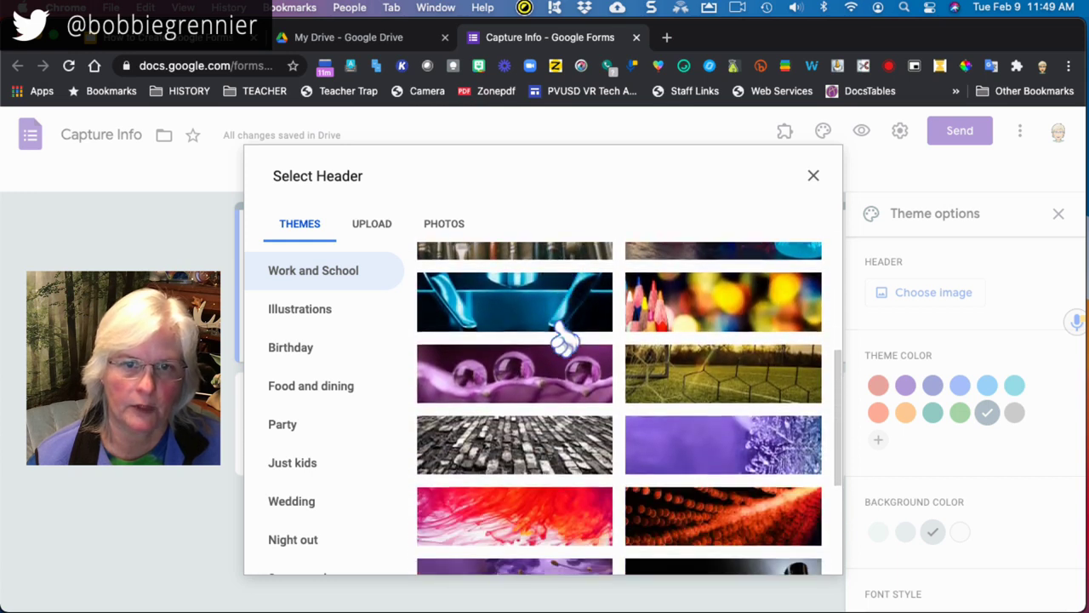
{"action": "scroll", "coordinate": [561, 340], "scroll_direction": "down", "scroll_amount": 4}
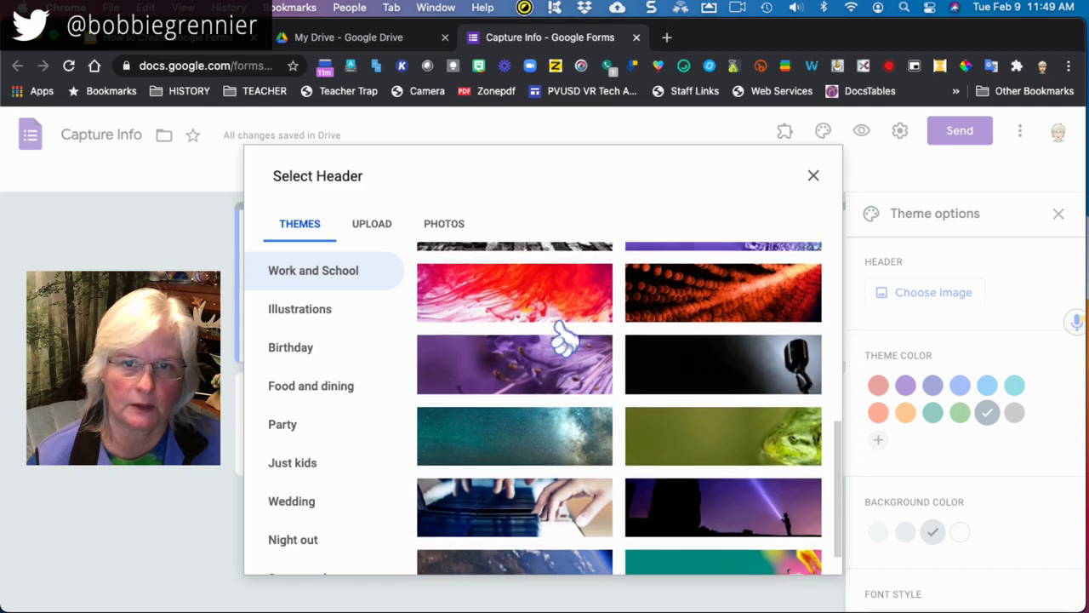
{"action": "scroll", "coordinate": [563, 341], "scroll_direction": "down", "scroll_amount": 3}
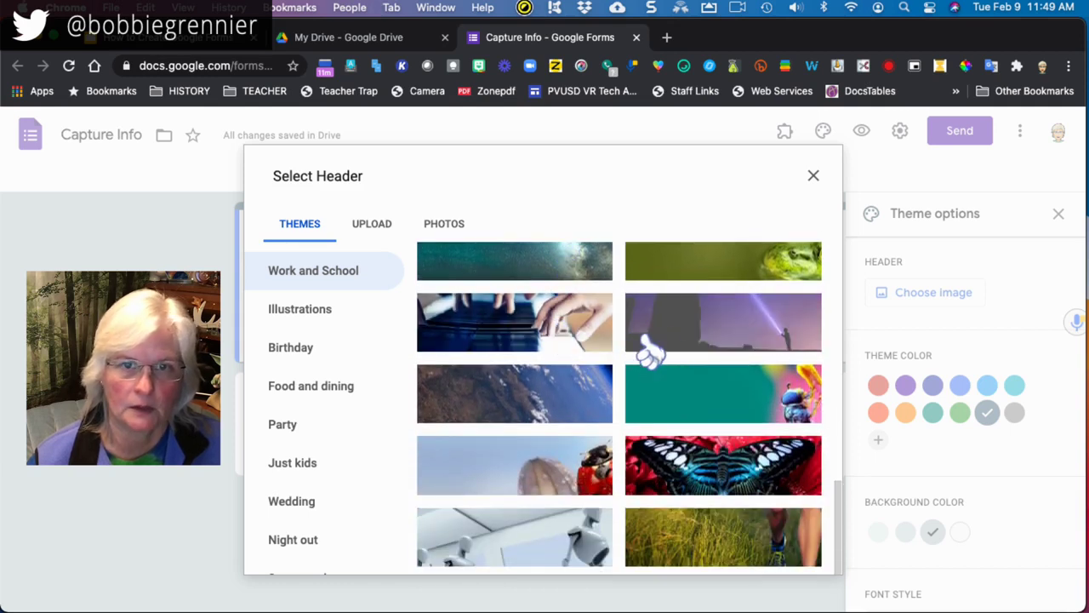
{"action": "left_click", "coordinate": [688, 345]}
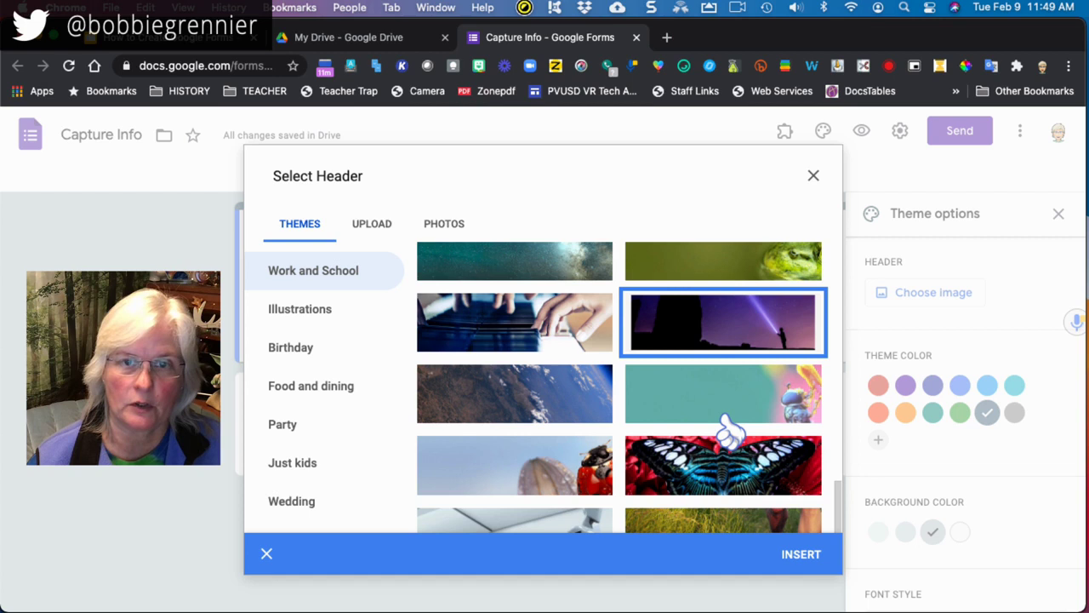
{"action": "left_click", "coordinate": [802, 559]}
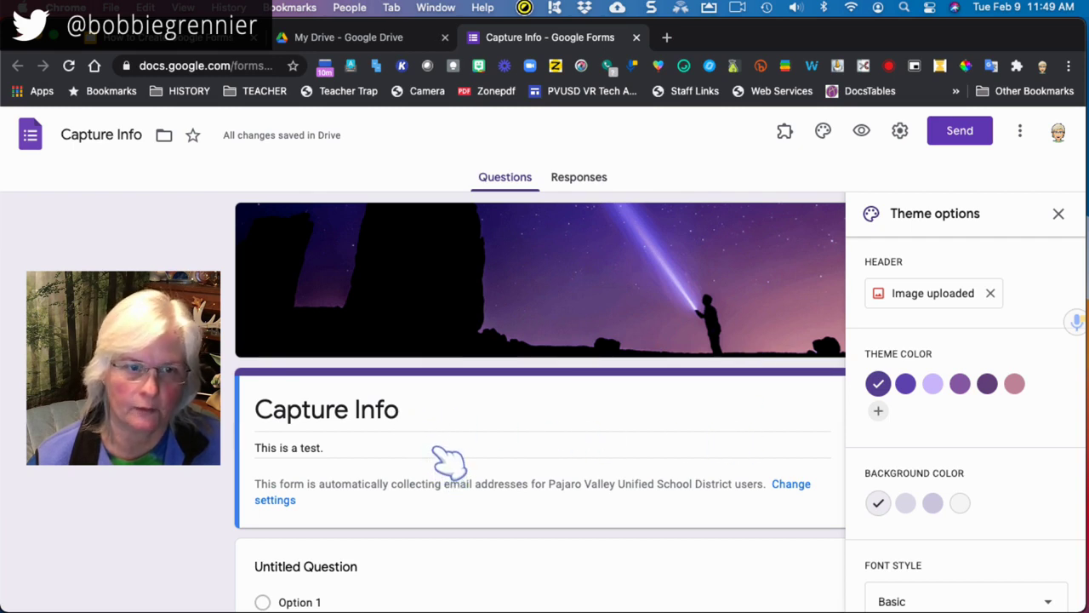
Step: Replace the untitled question's text with "What's your favorite food?"
{"action": "scroll", "coordinate": [627, 452], "scroll_direction": "down", "scroll_amount": 2}
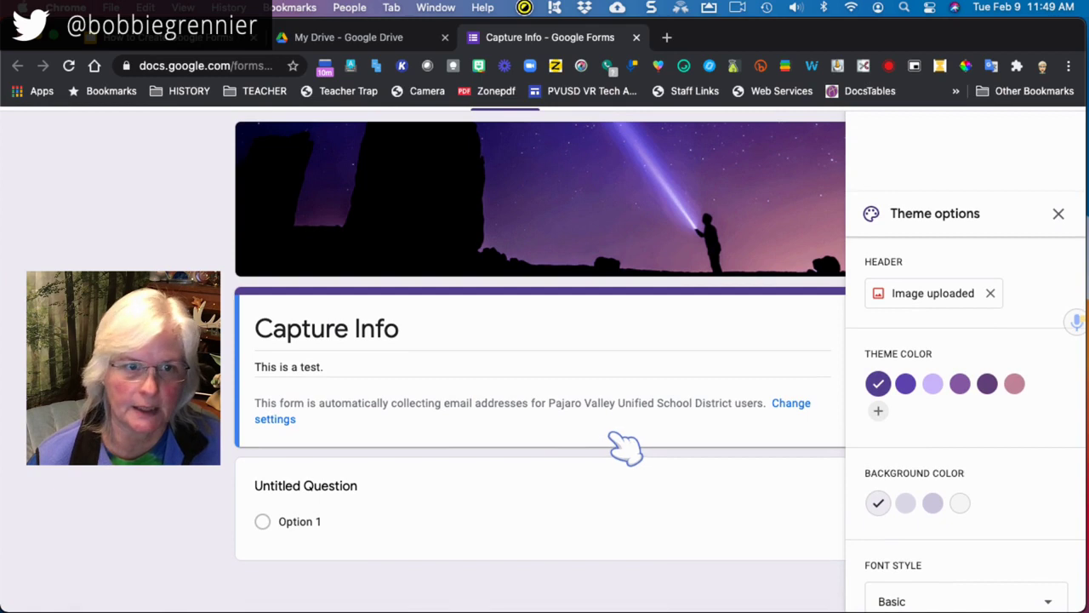
{"action": "left_click", "coordinate": [340, 500]}
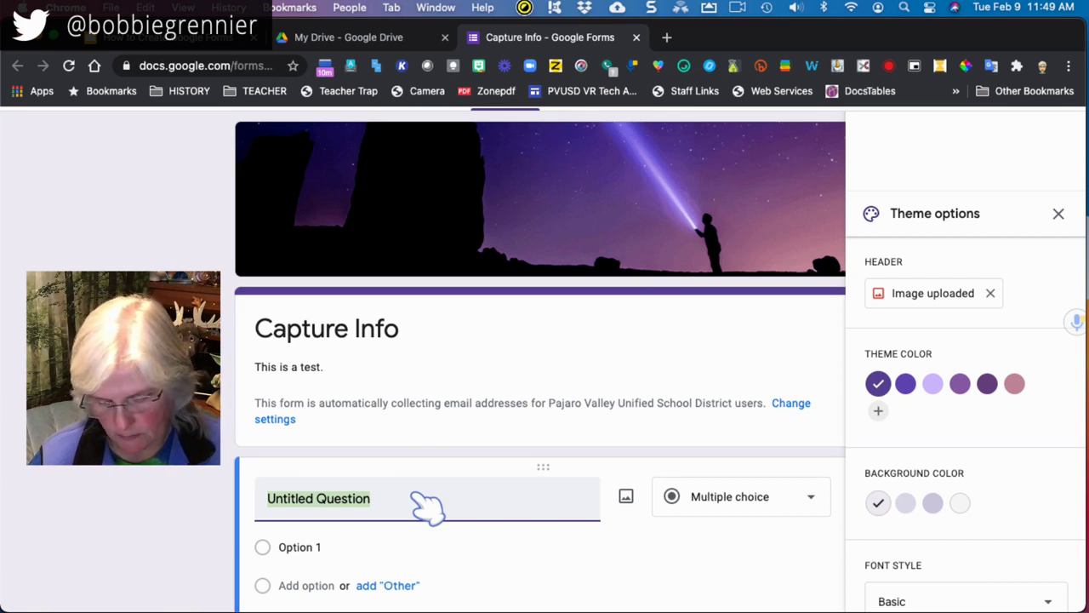
{"action": "type", "text": "What's you"}
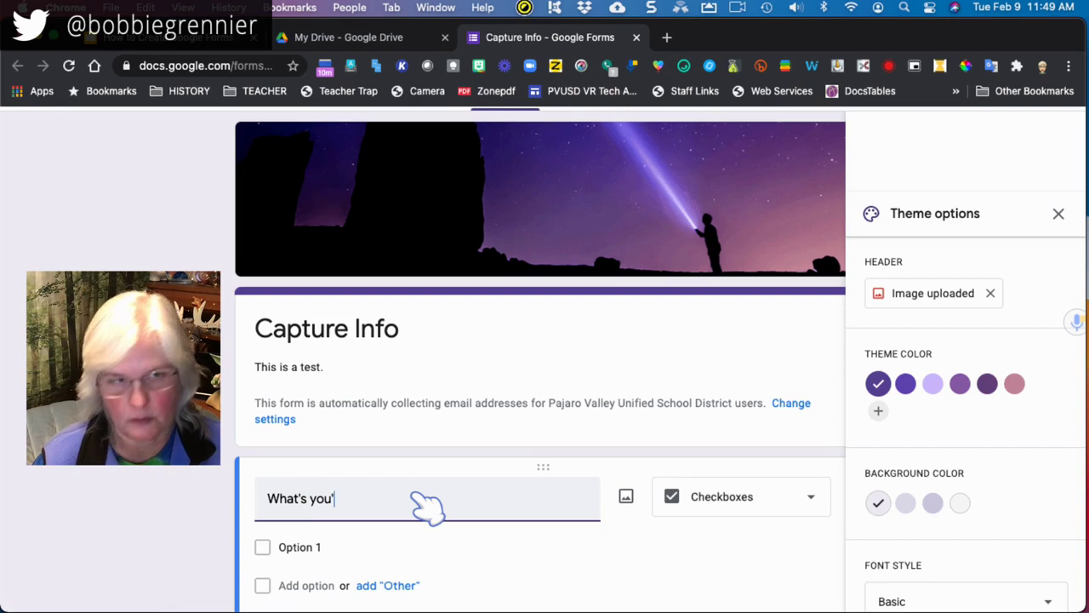
{"action": "type", "text": "r favorit"}
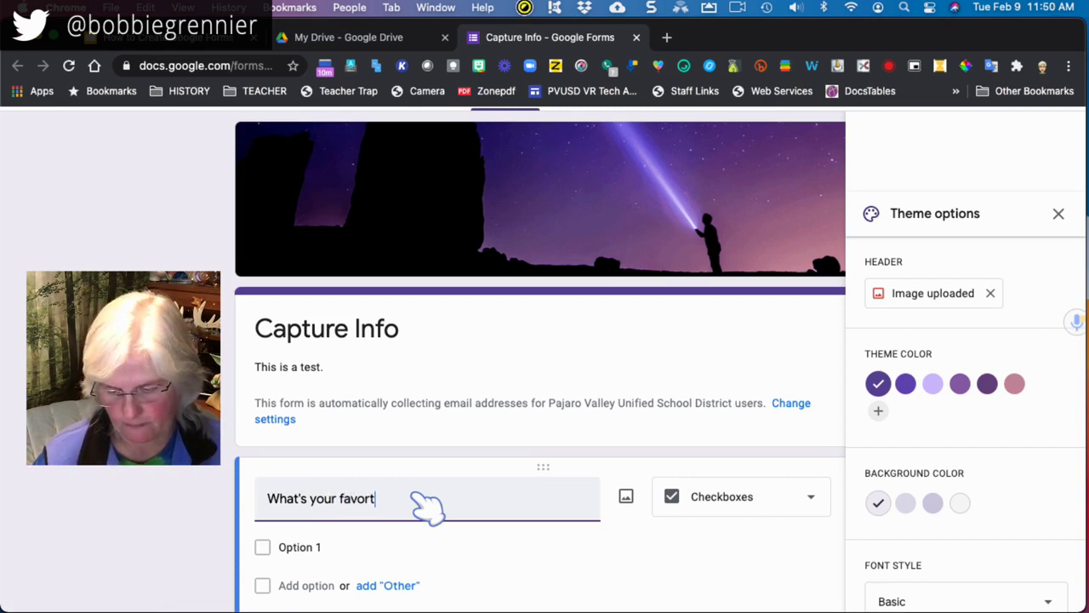
{"action": "key", "text": "BackSpace"}
{"action": "type", "text": "ite"}
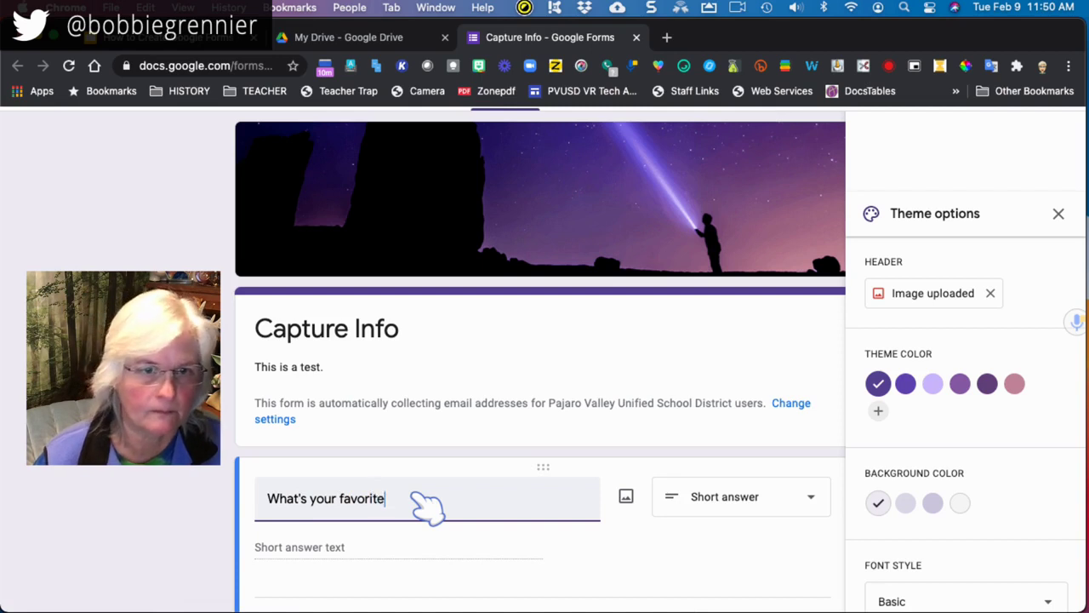
{"action": "type", "text": " foo"}
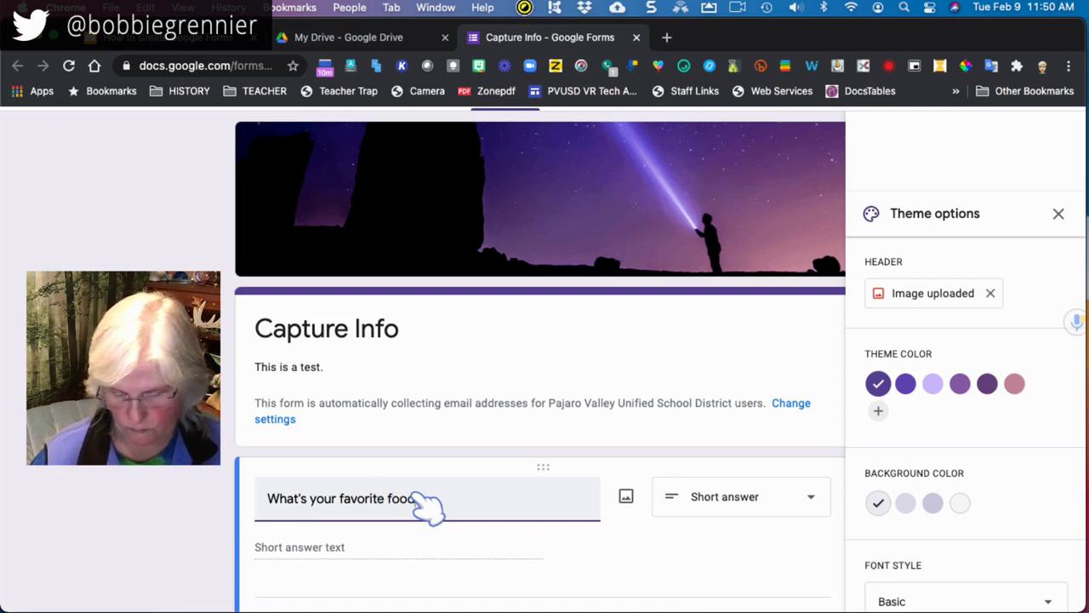
{"action": "type", "text": "d?"}
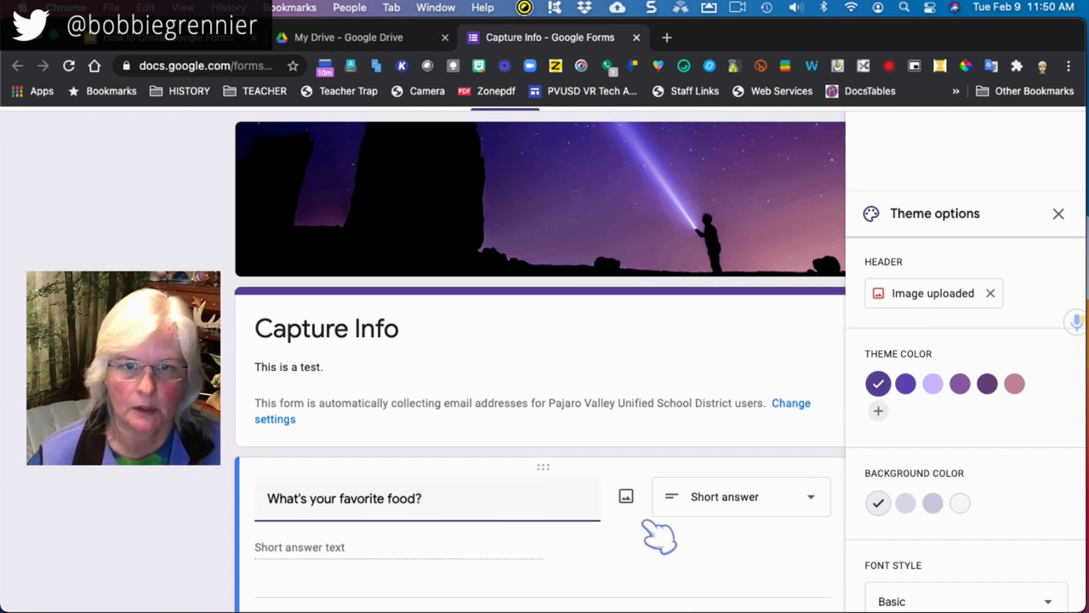
Step: Change the answer type of the "What's your favorite food?" question to Checkboxes
{"action": "scroll", "coordinate": [649, 526], "scroll_direction": "down", "scroll_amount": 2}
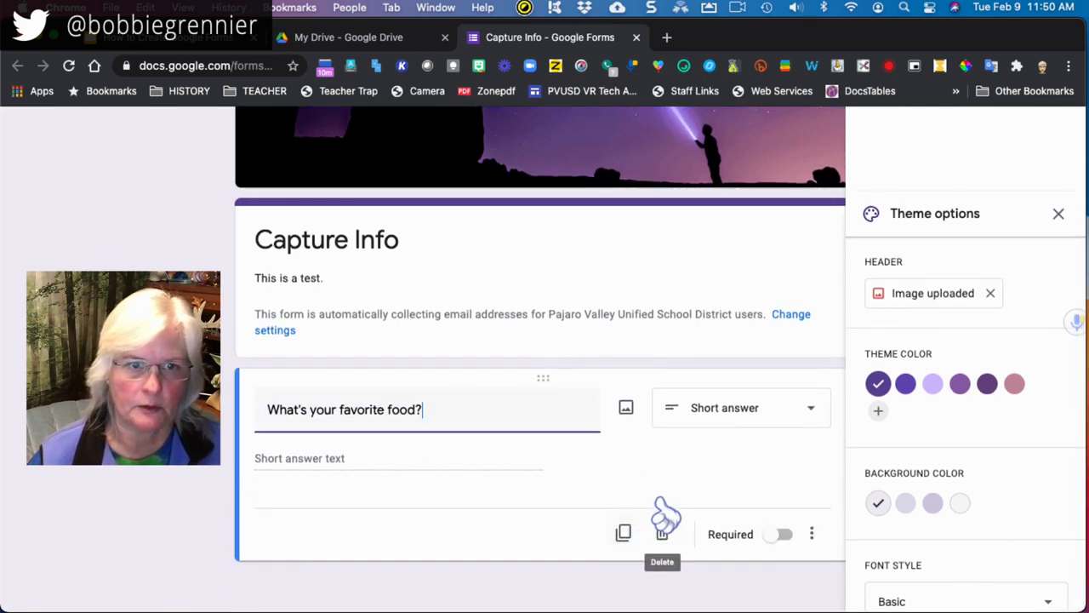
{"action": "left_click", "coordinate": [813, 412]}
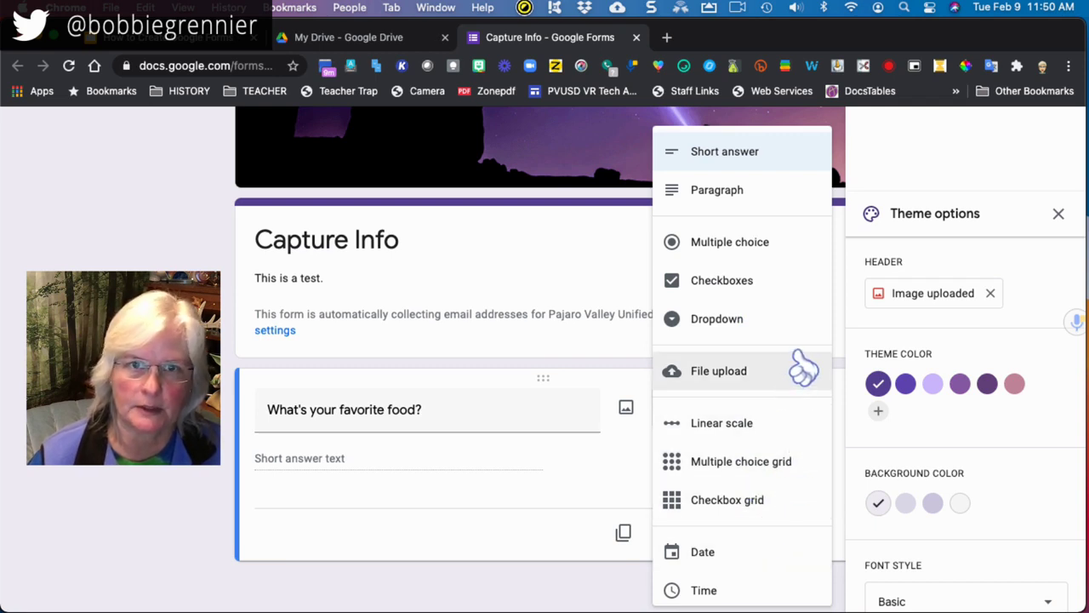
{"action": "left_click", "coordinate": [745, 285]}
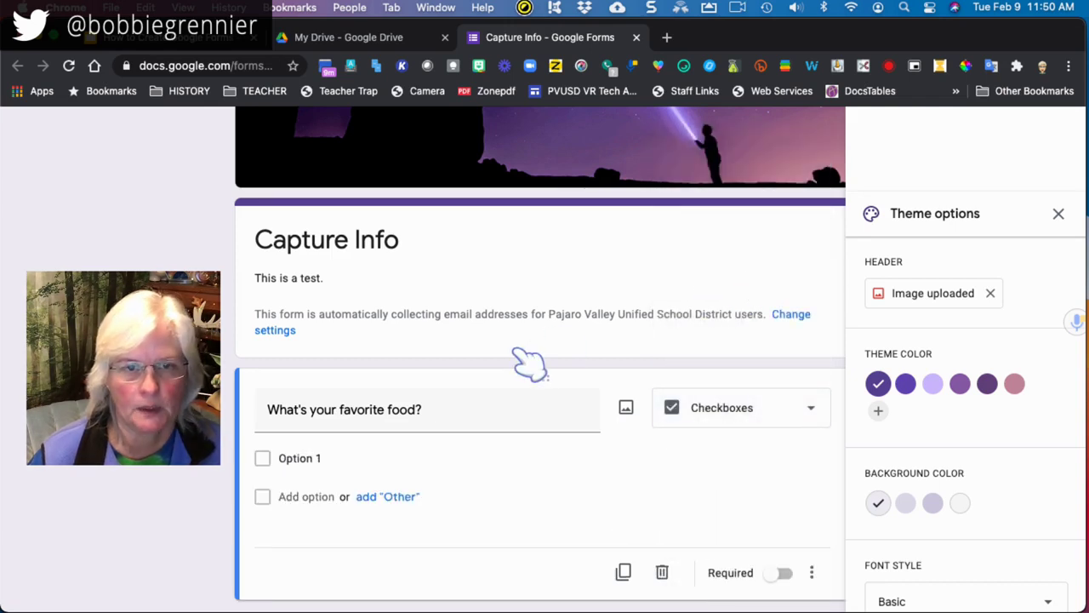
Step: Enter Pizza, Ice Cream and Cookies as the three checkbox options of the favorite food question
{"action": "left_click", "coordinate": [304, 466]}
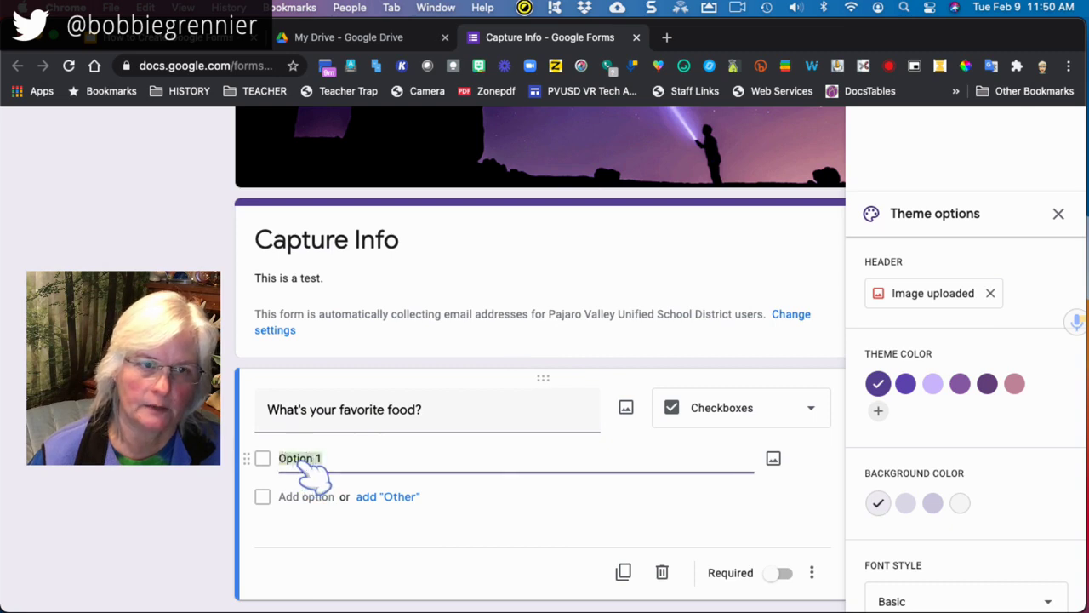
{"action": "type", "text": "Pizza"}
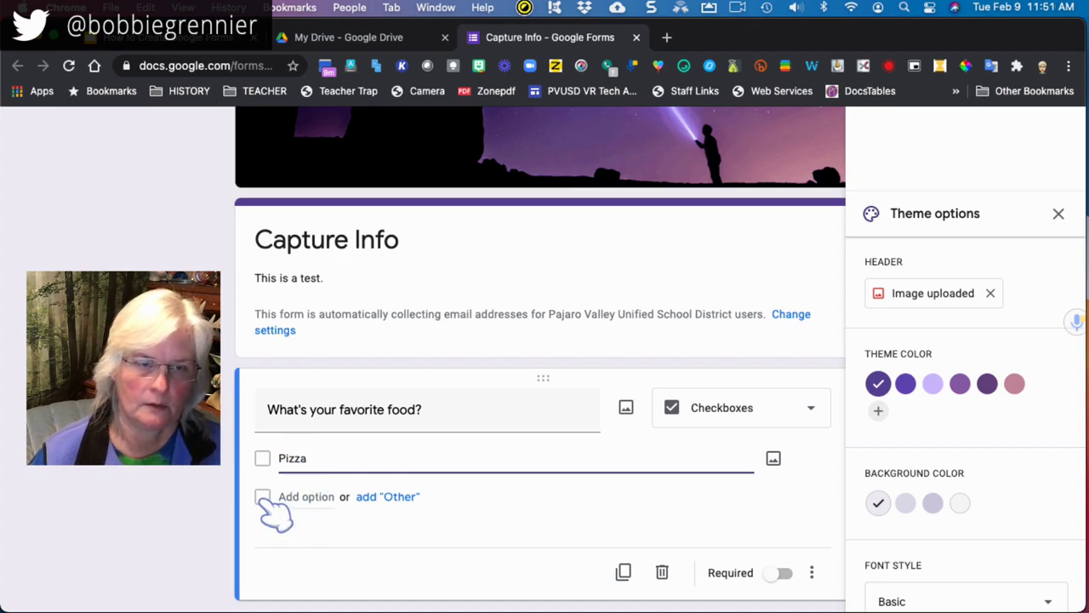
{"action": "left_click", "coordinate": [320, 500]}
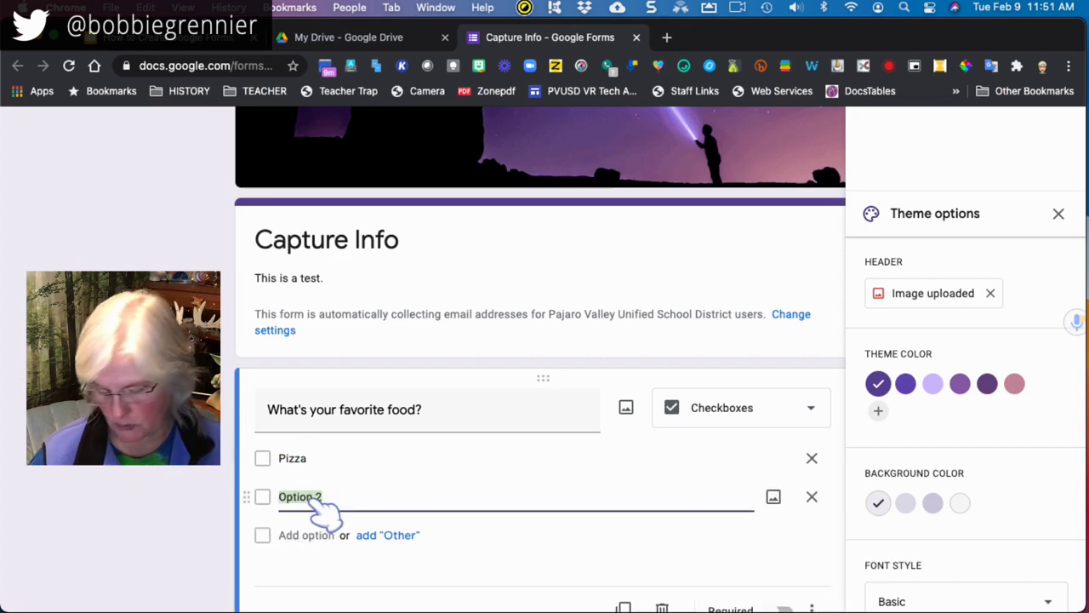
{"action": "type", "text": "I"}
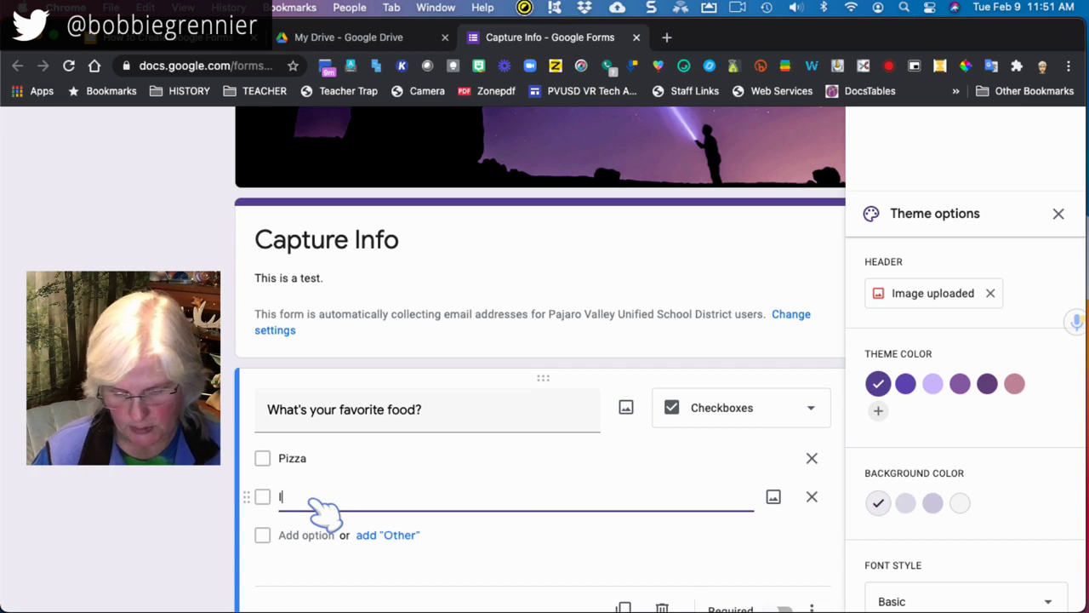
{"action": "type", "text": "ce Cream"}
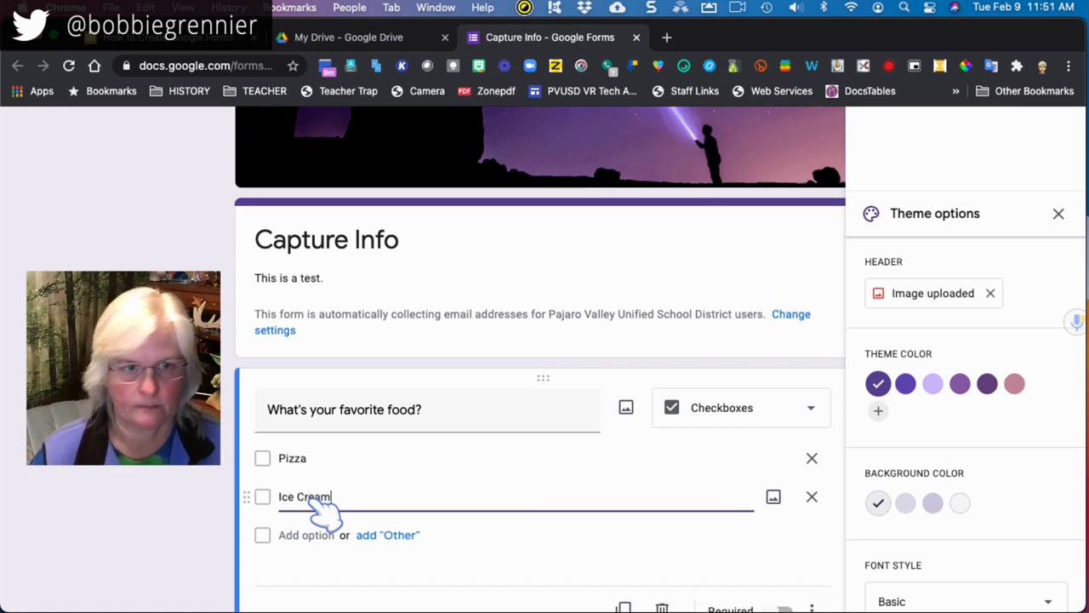
{"action": "left_click", "coordinate": [306, 538]}
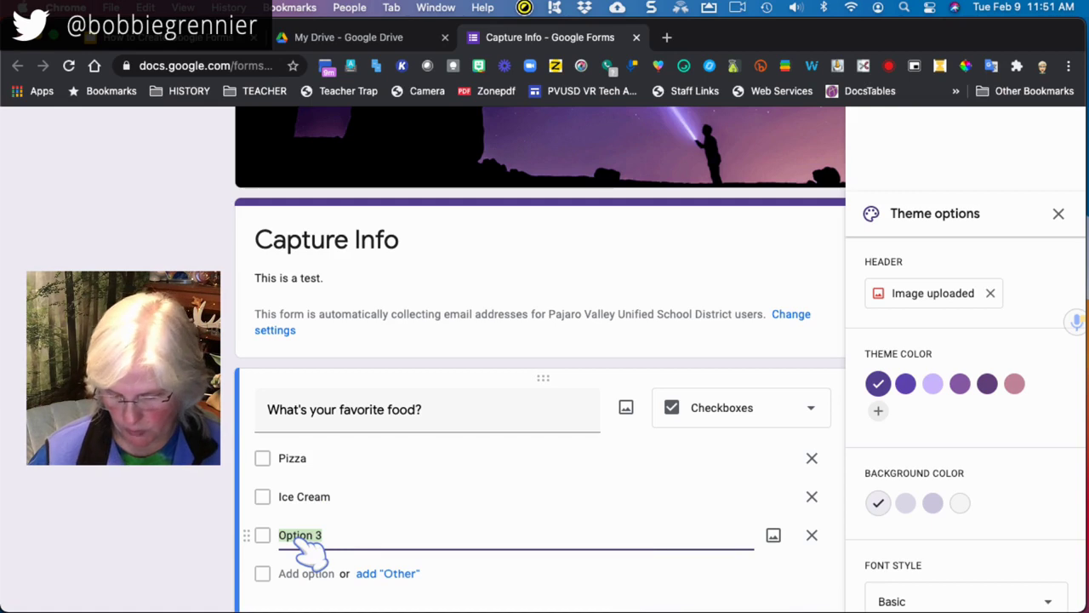
{"action": "type", "text": "Cookies"}
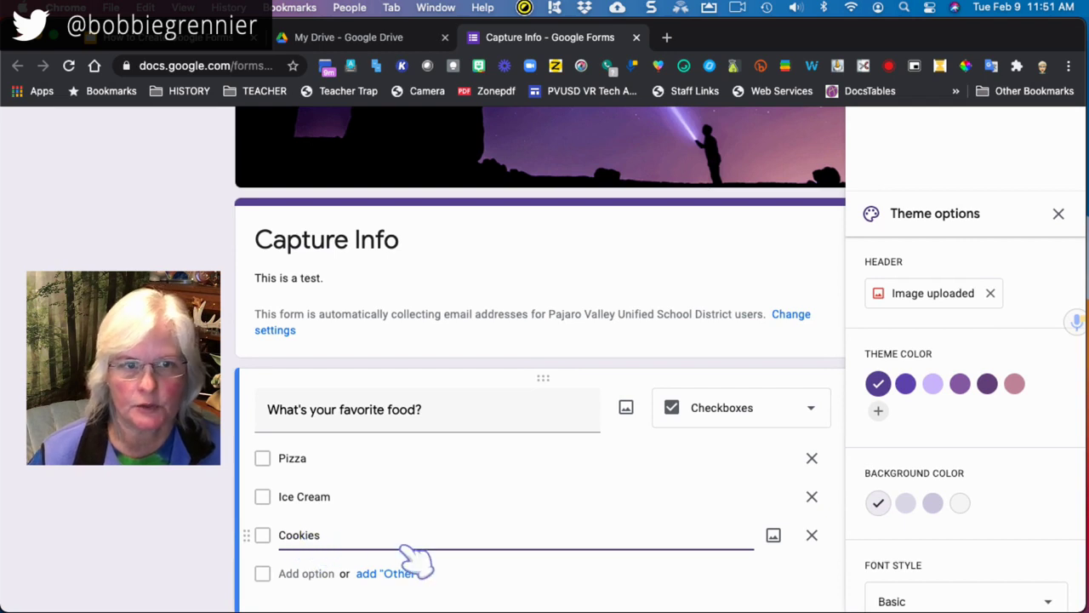
Step: Try the Required setting on the favorite food question, switch it back off, and view the question's additional options
{"action": "scroll", "coordinate": [516, 559], "scroll_direction": "down", "scroll_amount": 3}
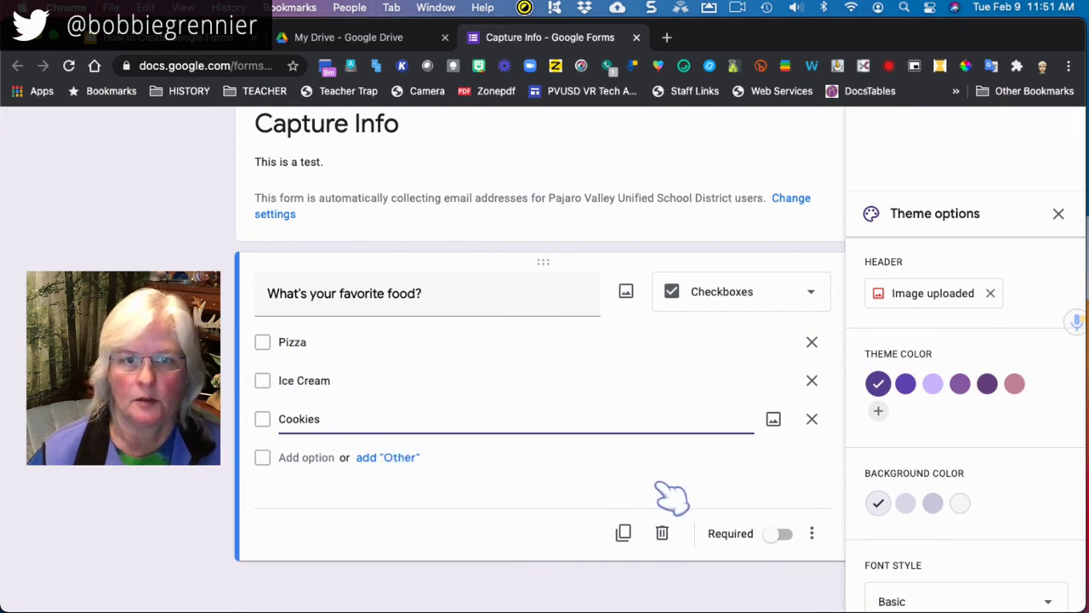
{"action": "left_click", "coordinate": [778, 536]}
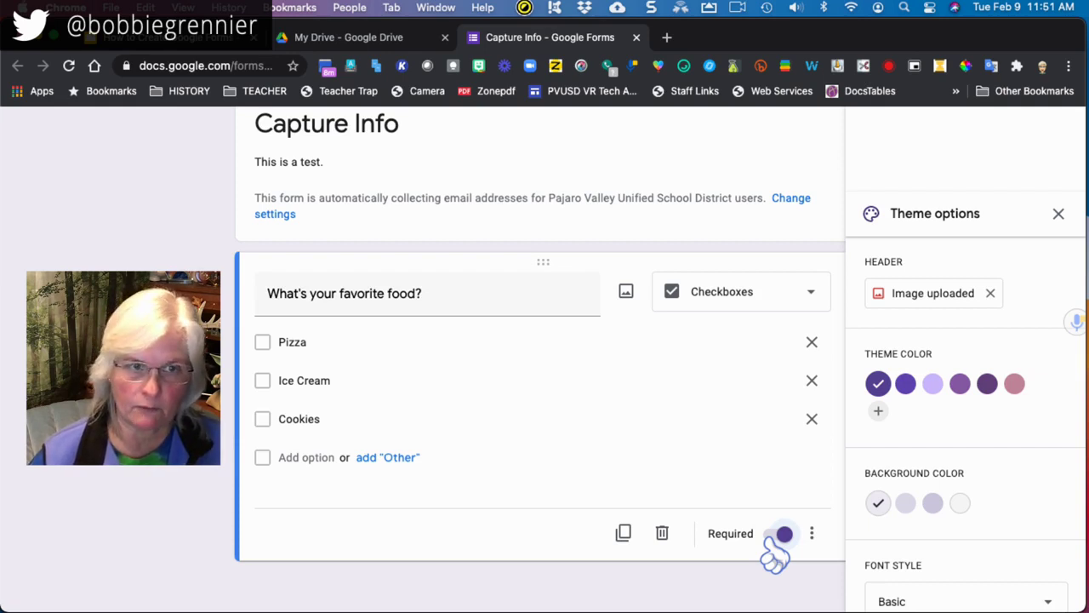
{"action": "left_click", "coordinate": [778, 537]}
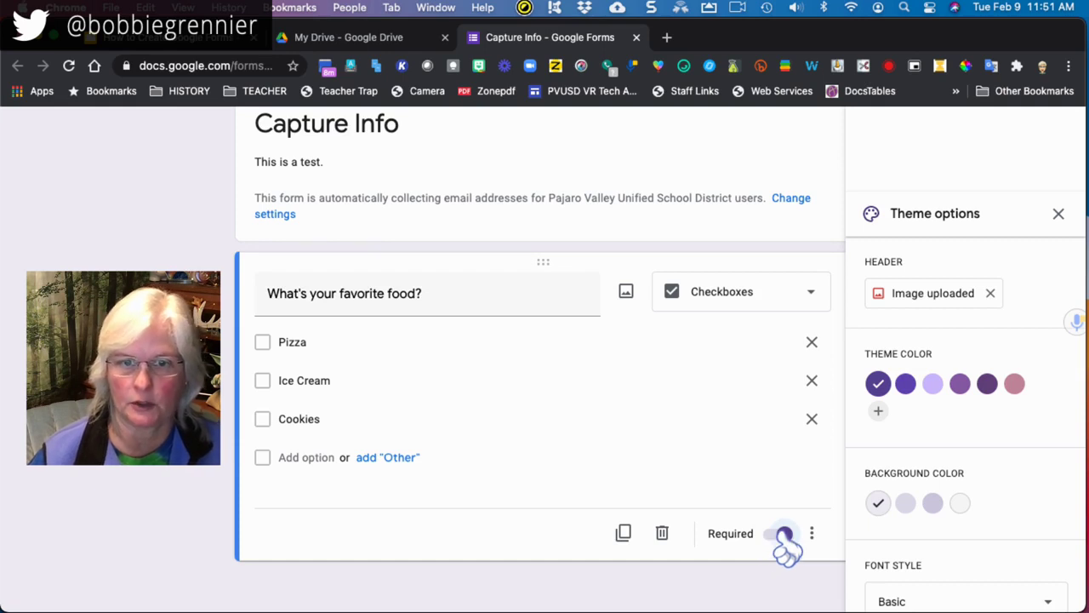
{"action": "left_click", "coordinate": [779, 534]}
{"action": "left_click", "coordinate": [781, 532]}
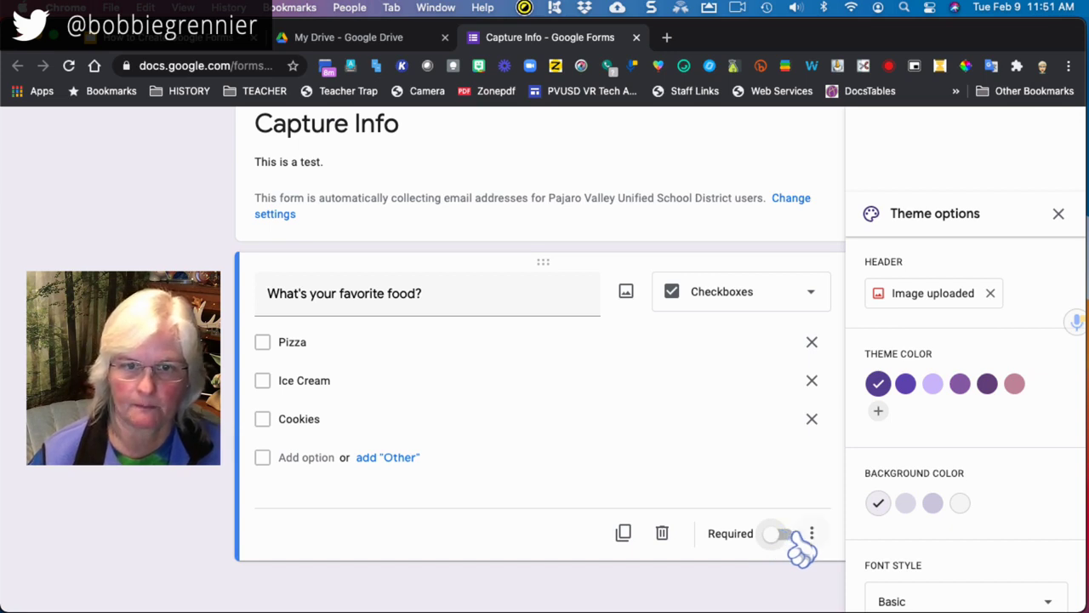
{"action": "left_click", "coordinate": [813, 536]}
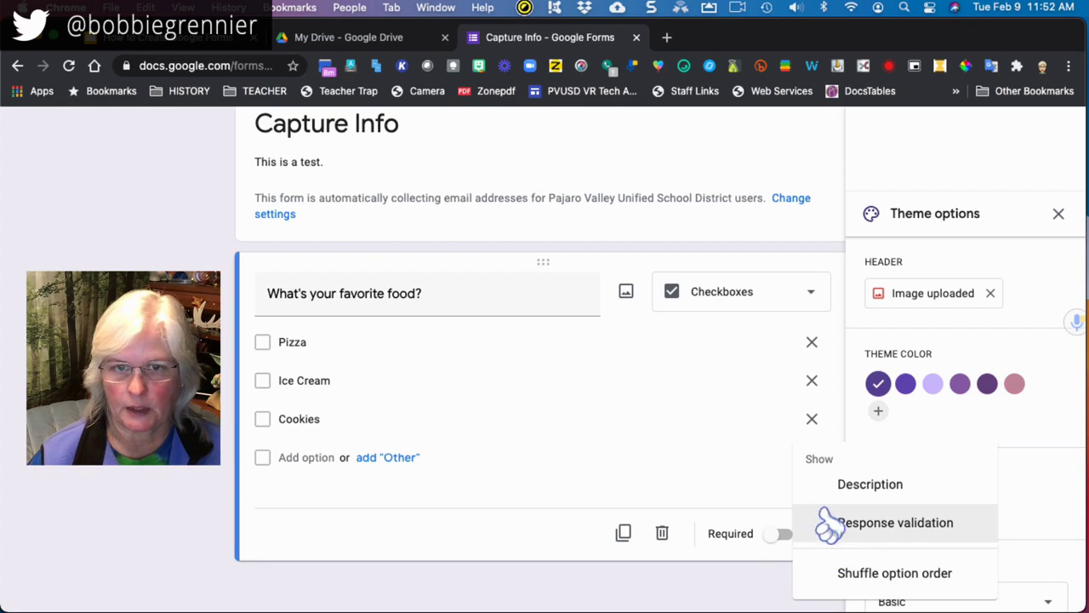
{"action": "left_click", "coordinate": [728, 457]}
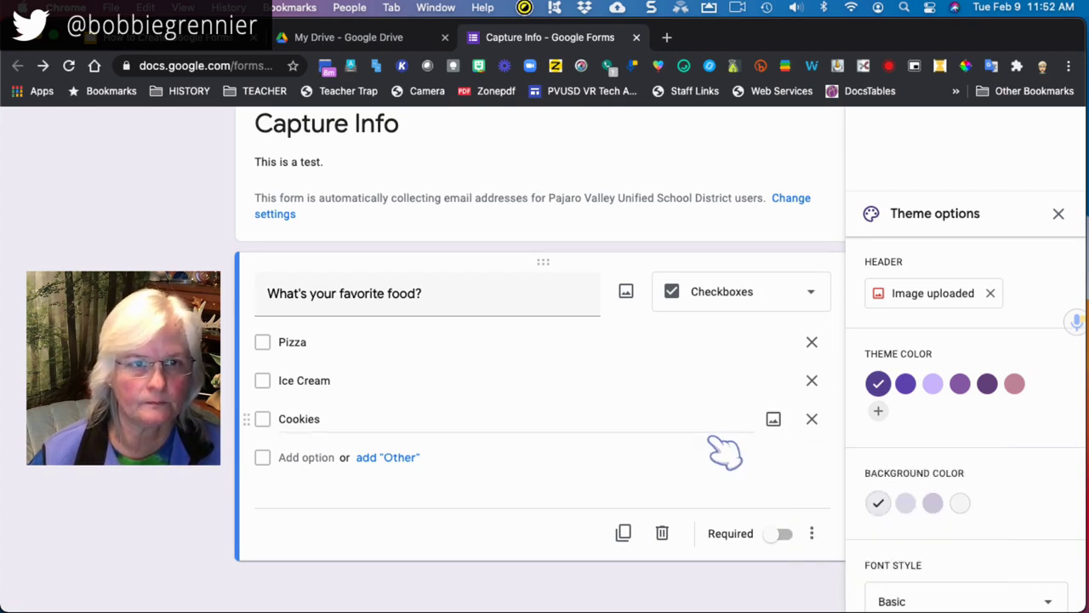
Step: Search Google images for "pizza" and insert the picture of pizza with tomatoes and mushrooms into the favorite food question
{"action": "left_click", "coordinate": [626, 294]}
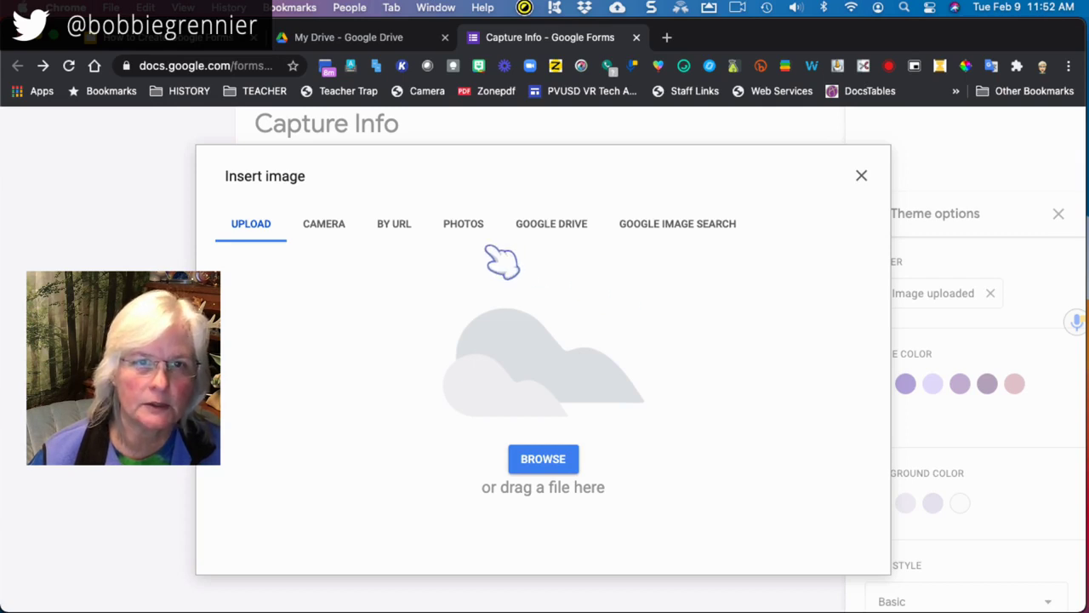
{"action": "left_click", "coordinate": [648, 228]}
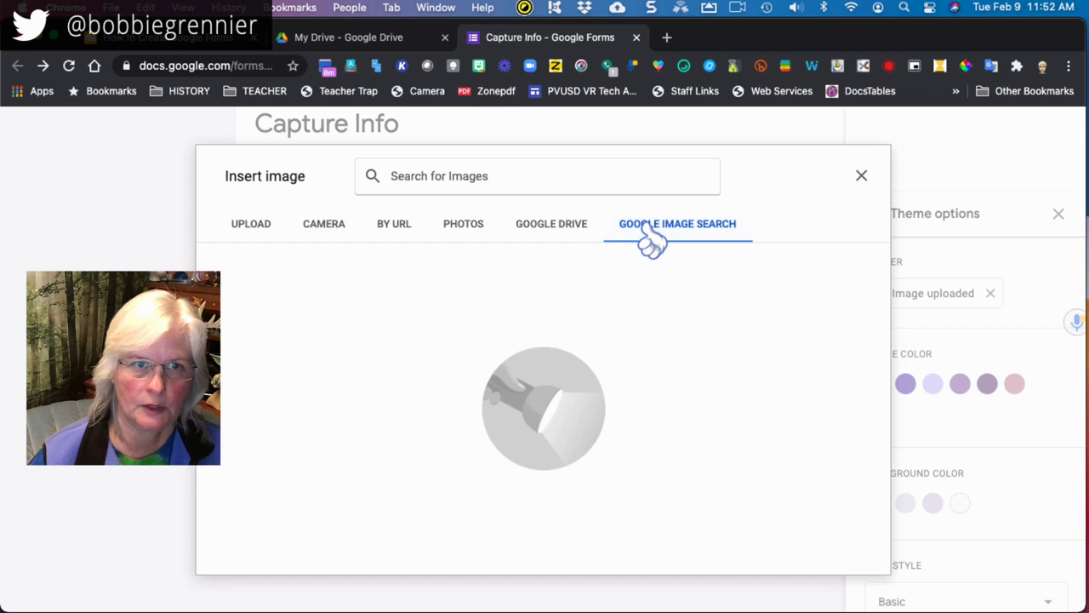
{"action": "type", "text": "pi"}
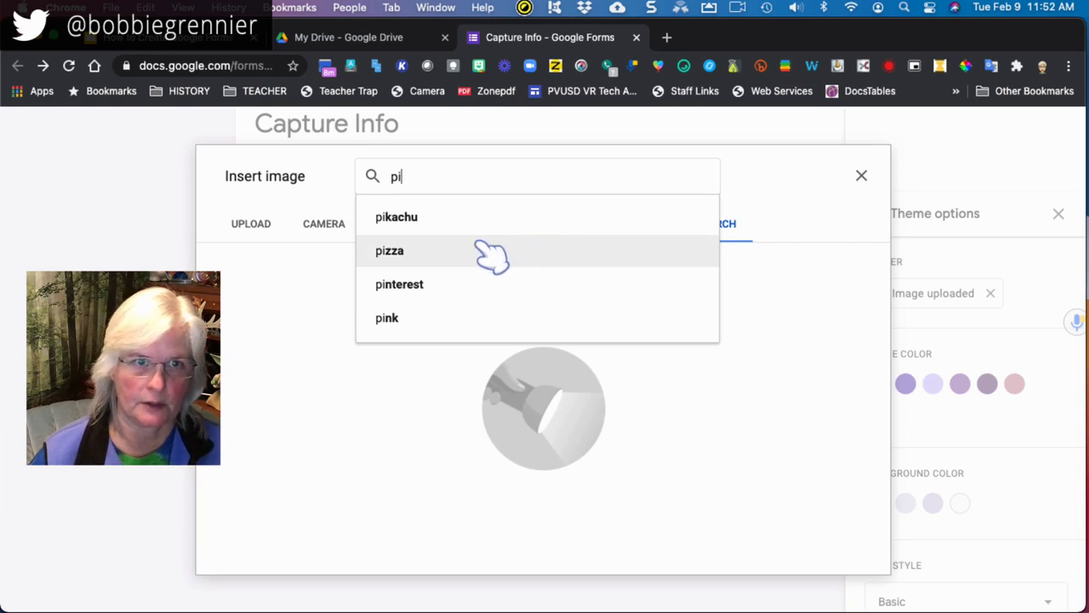
{"action": "left_click", "coordinate": [415, 259]}
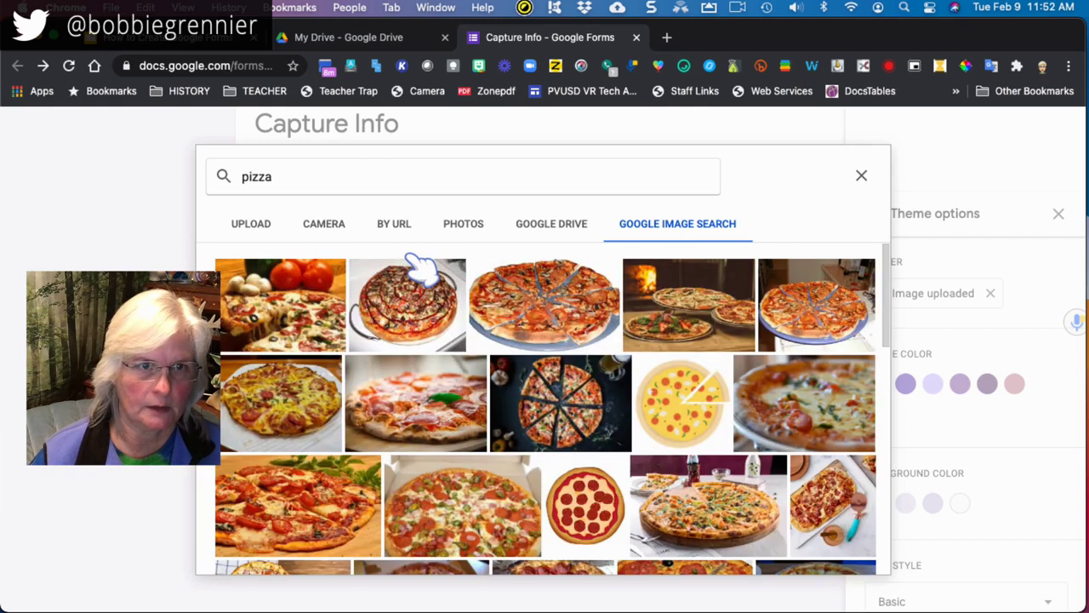
{"action": "left_click", "coordinate": [283, 298]}
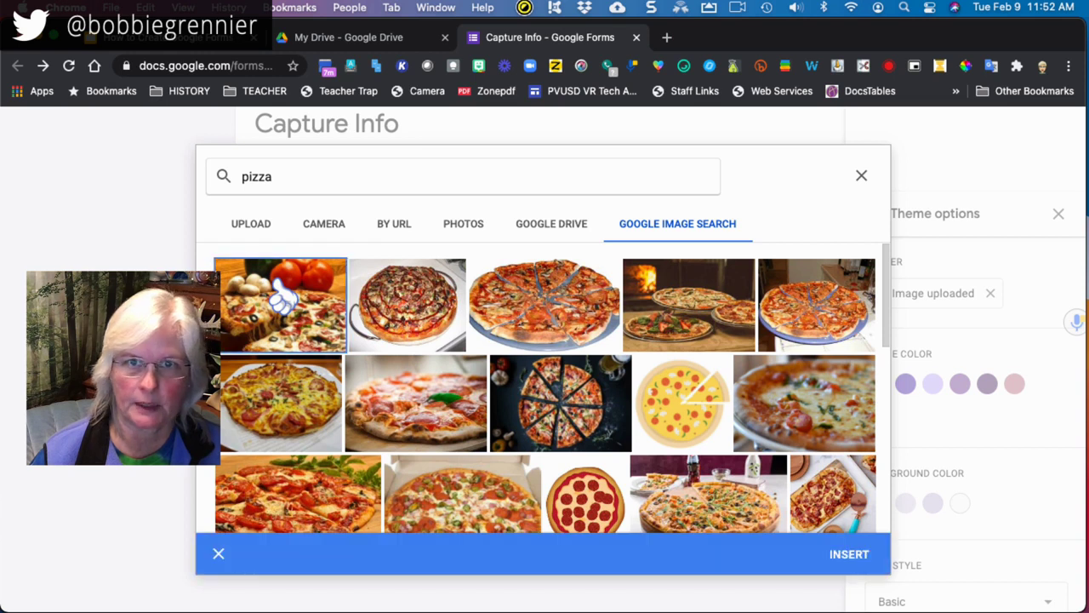
{"action": "left_click", "coordinate": [843, 553]}
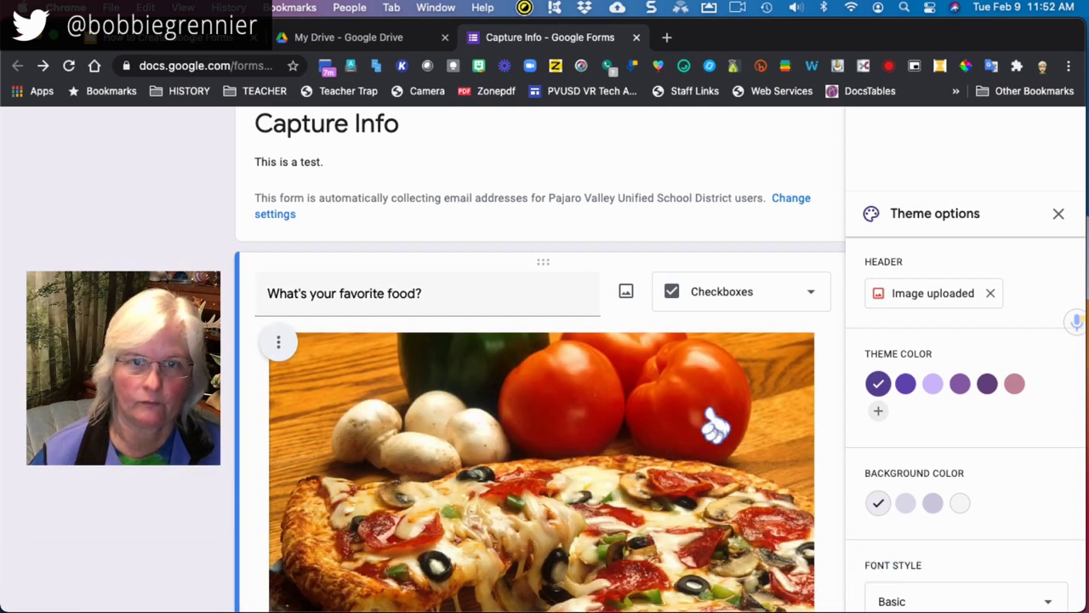
Step: Examine the pizza picture in the favorite food question and the answer options below it
{"action": "scroll", "coordinate": [716, 423], "scroll_direction": "down", "scroll_amount": 5}
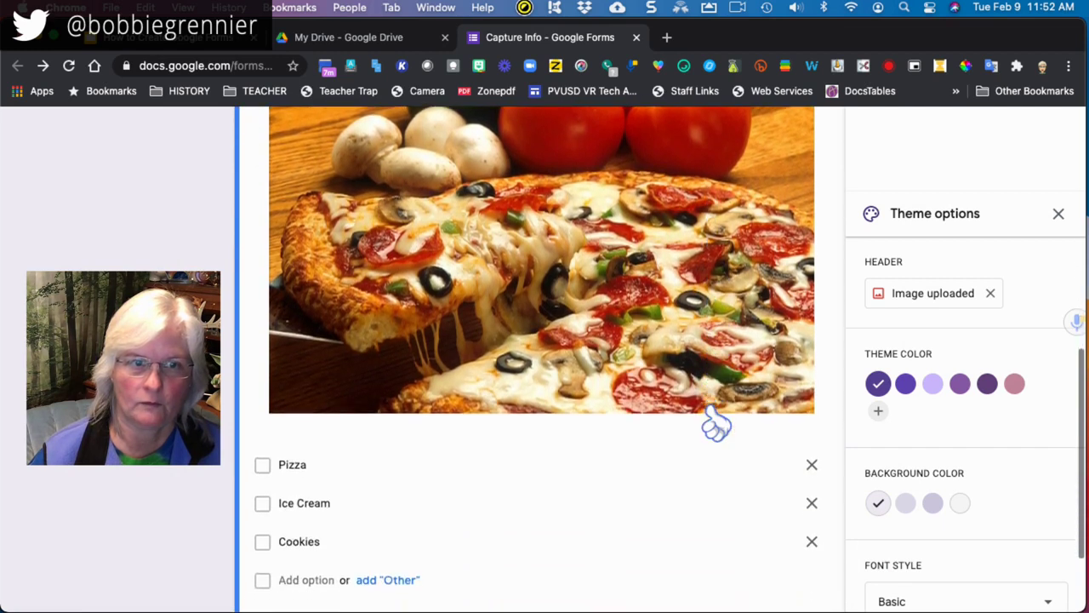
{"action": "scroll", "coordinate": [717, 423], "scroll_direction": "down", "scroll_amount": 1}
{"action": "scroll", "coordinate": [723, 418], "scroll_direction": "up", "scroll_amount": 3}
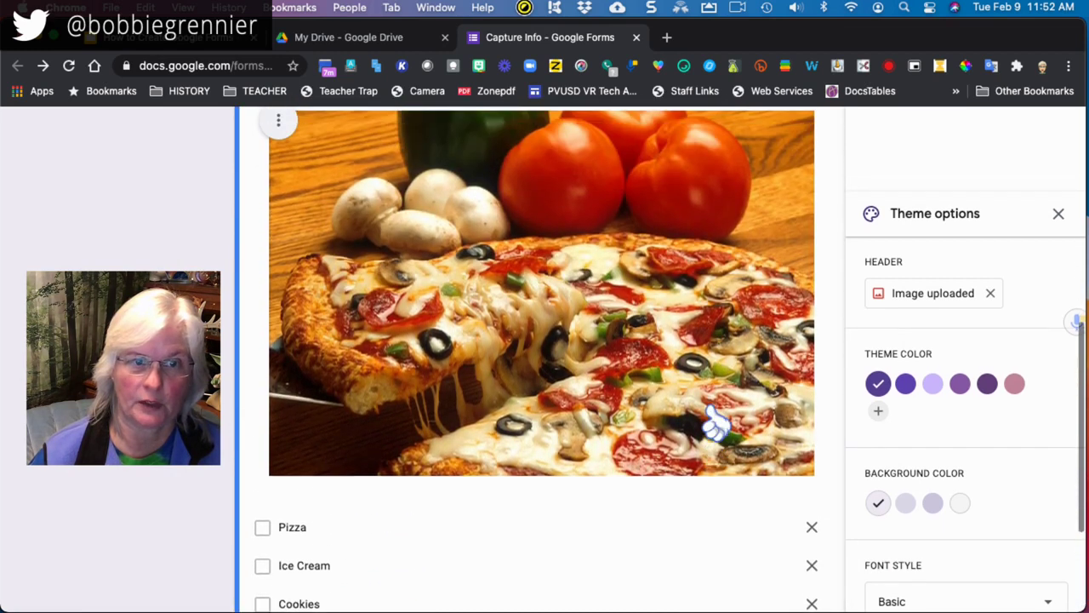
{"action": "scroll", "coordinate": [717, 426], "scroll_direction": "down", "scroll_amount": 3}
{"action": "scroll", "coordinate": [722, 417], "scroll_direction": "down", "scroll_amount": 1}
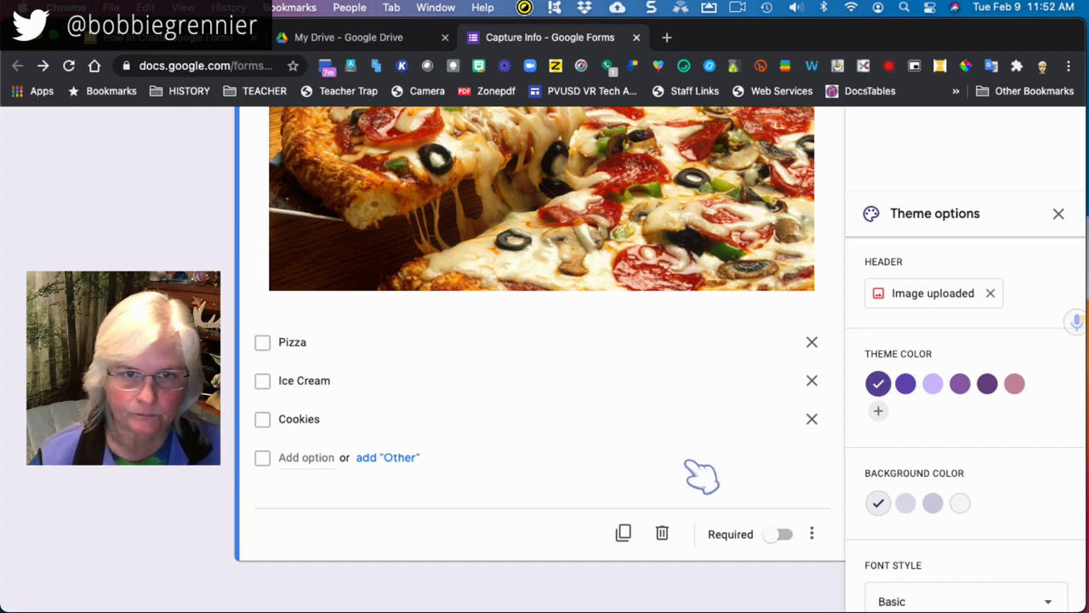
{"action": "scroll", "coordinate": [711, 479], "scroll_direction": "up", "scroll_amount": 2}
{"action": "scroll", "coordinate": [713, 481], "scroll_direction": "up", "scroll_amount": 3}
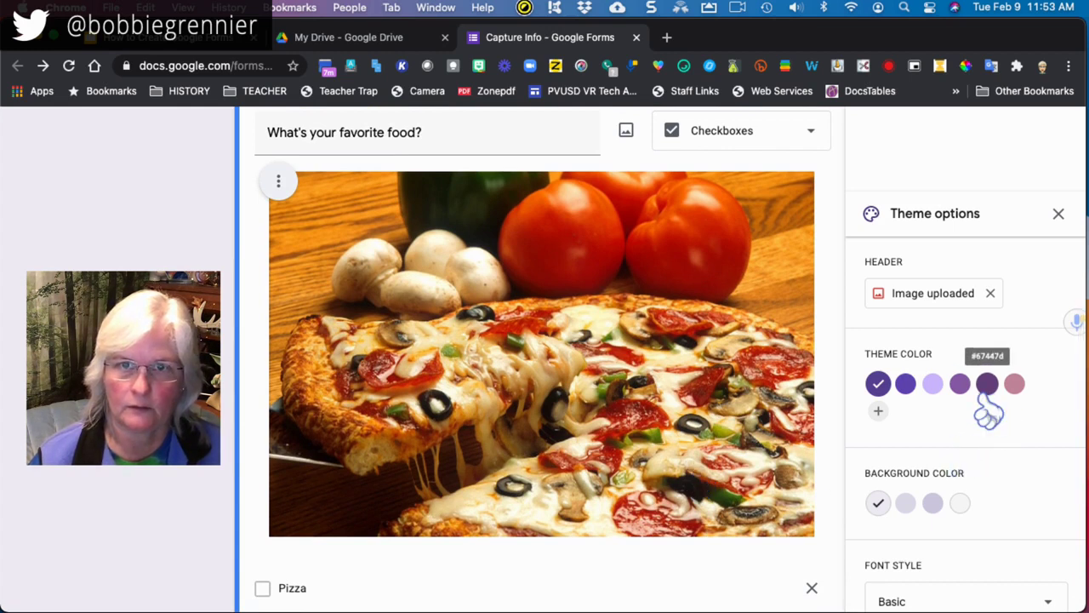
Step: Set the form's theme color to dark purple #67447d and close the theme options
{"action": "left_click", "coordinate": [987, 385]}
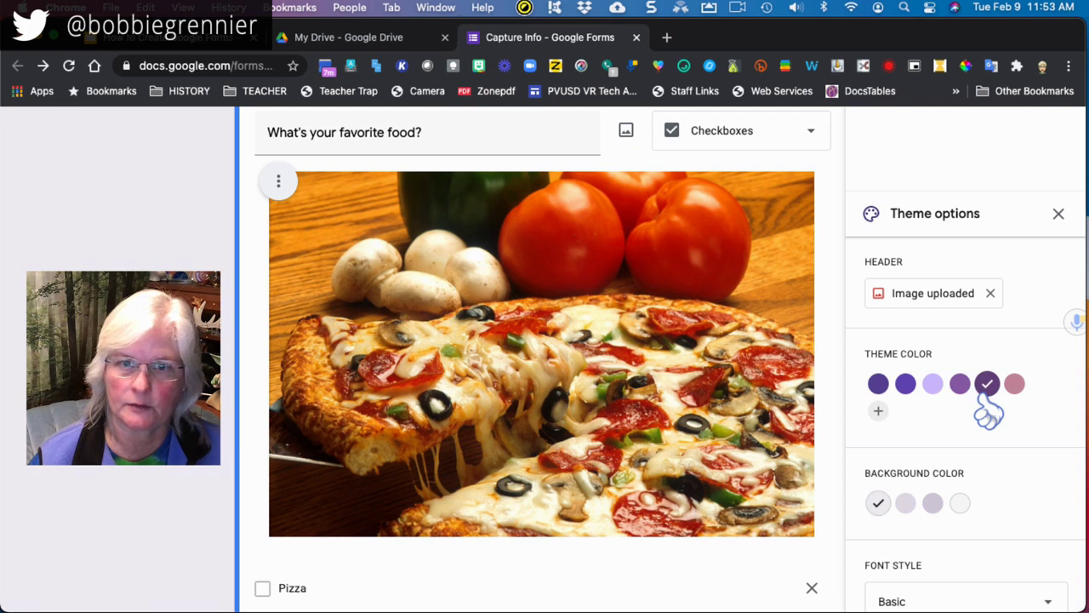
{"action": "scroll", "coordinate": [1040, 502], "scroll_direction": "down", "scroll_amount": 1}
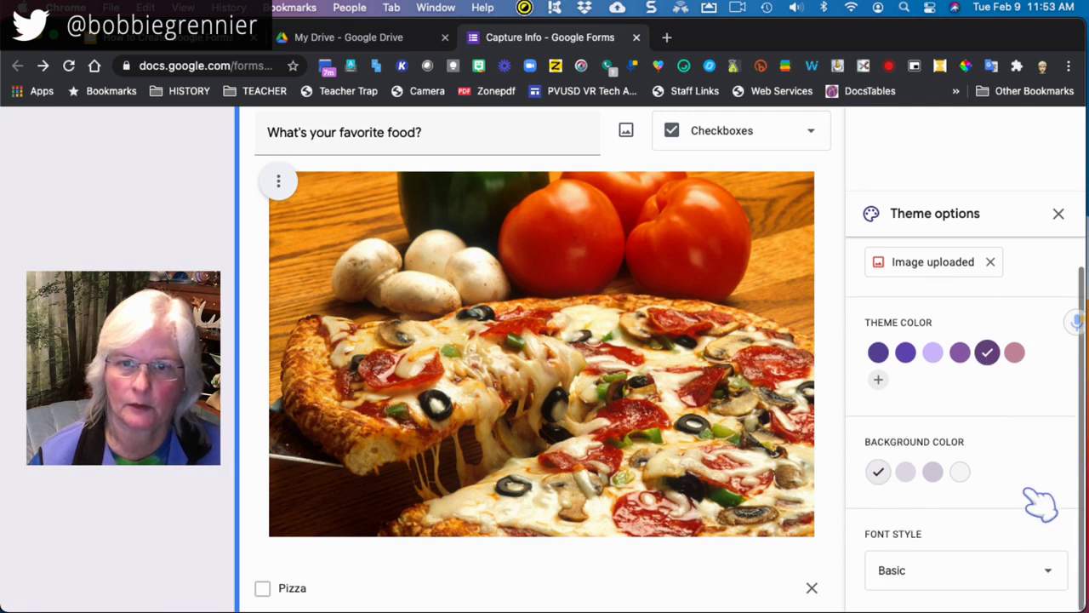
{"action": "scroll", "coordinate": [1040, 502], "scroll_direction": "up", "scroll_amount": 1}
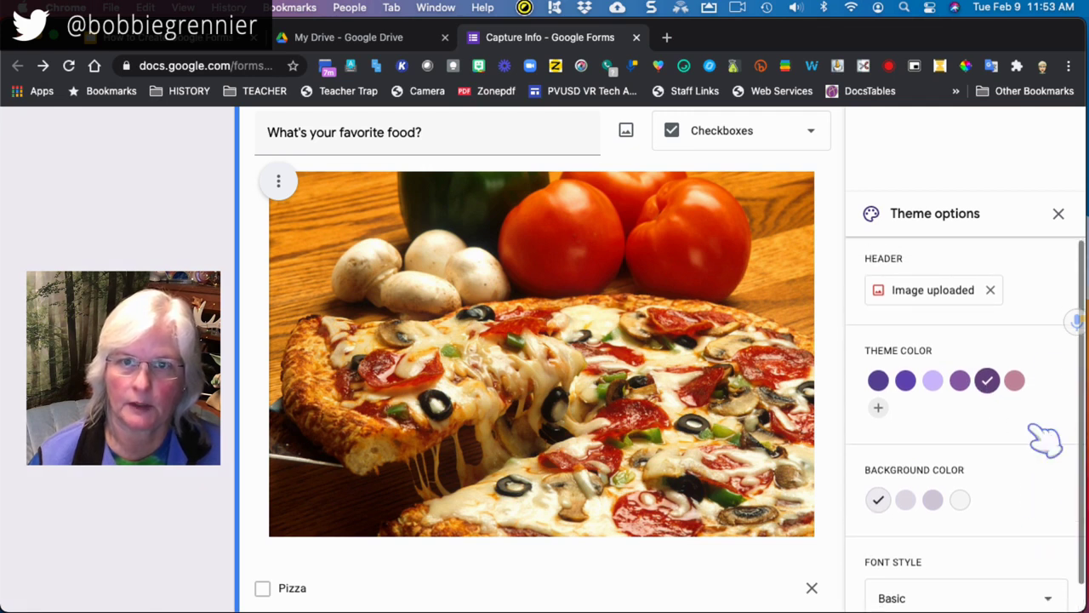
{"action": "left_click", "coordinate": [1057, 214]}
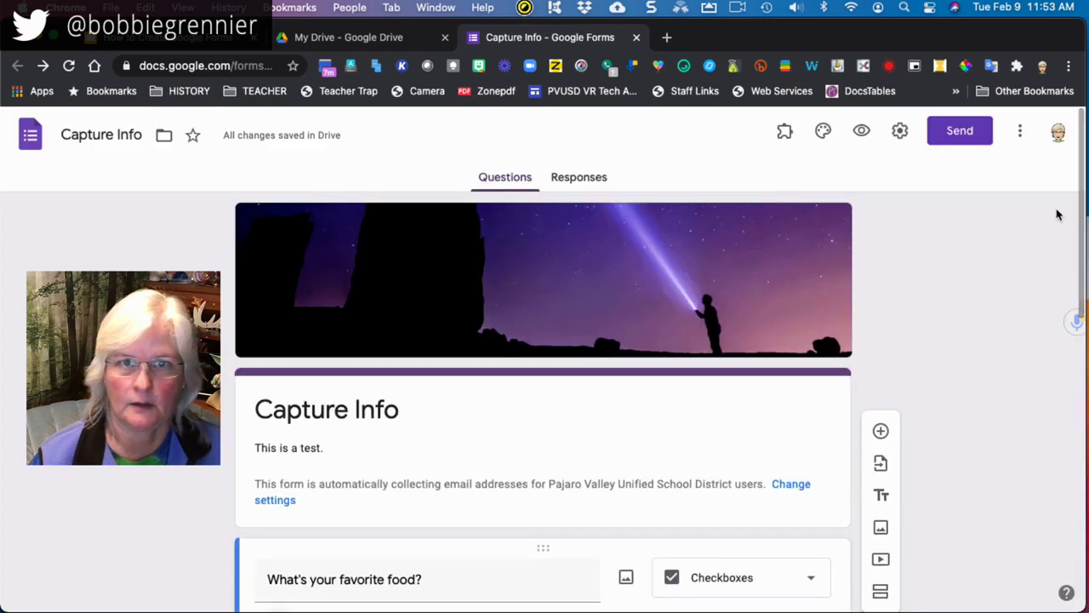
Step: Add a new blank question directly below the favorite food question and its Pizza, Ice Cream and Cookies options
{"action": "scroll", "coordinate": [972, 297], "scroll_direction": "down", "scroll_amount": 5}
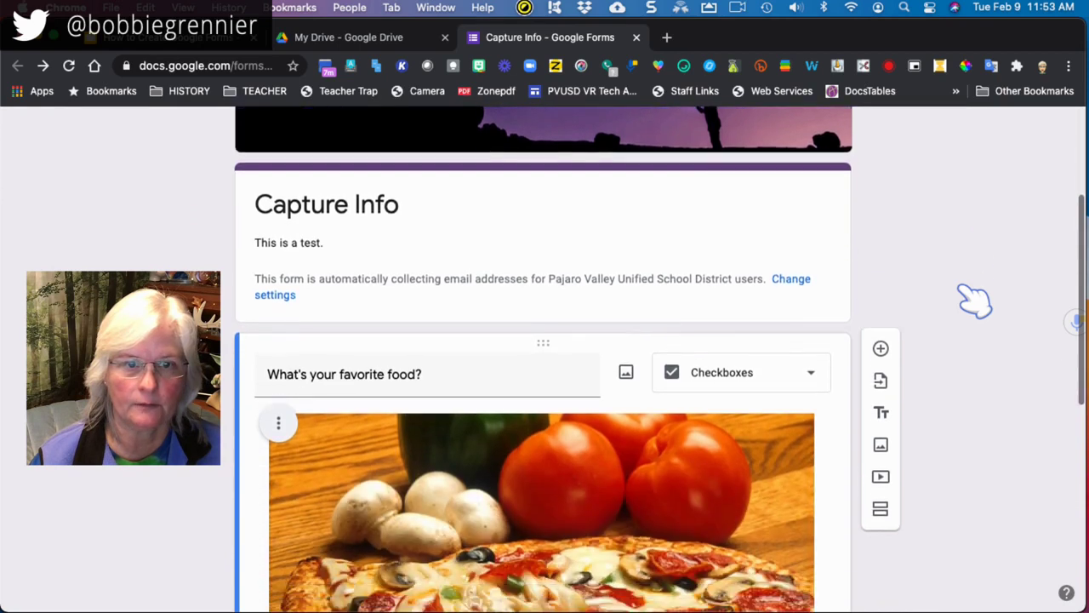
{"action": "scroll", "coordinate": [975, 300], "scroll_direction": "down", "scroll_amount": 3}
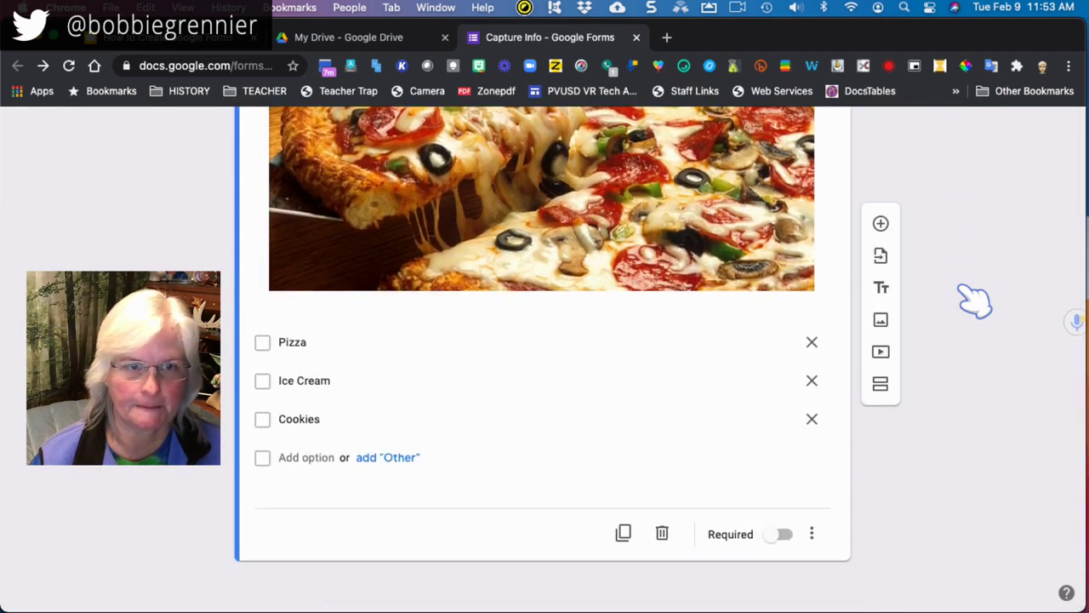
{"action": "scroll", "coordinate": [976, 300], "scroll_direction": "up", "scroll_amount": 4}
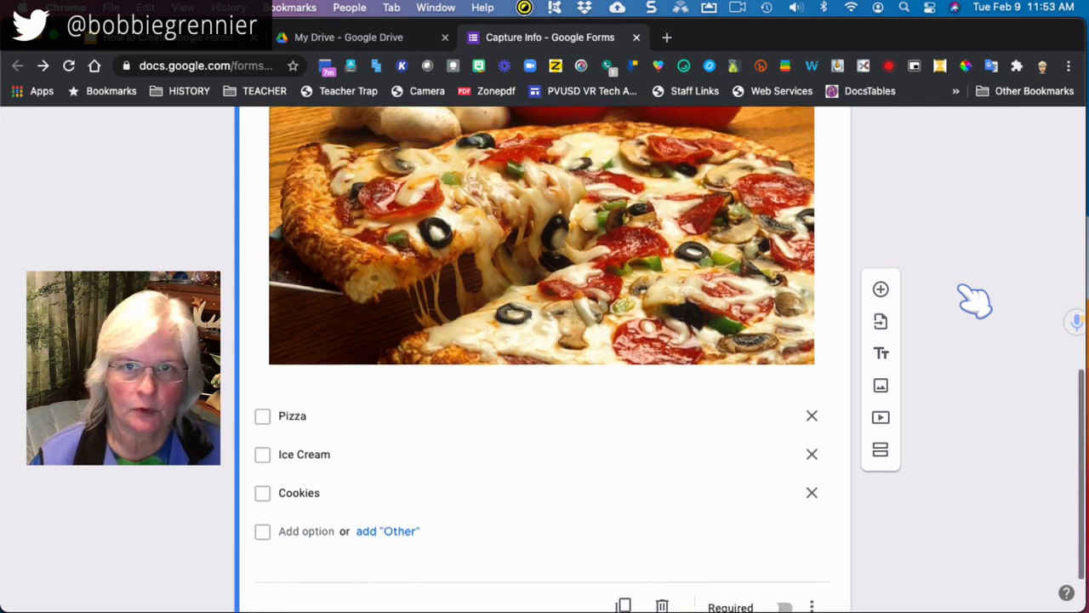
{"action": "scroll", "coordinate": [975, 300], "scroll_direction": "up", "scroll_amount": 1}
{"action": "scroll", "coordinate": [976, 300], "scroll_direction": "down", "scroll_amount": 5}
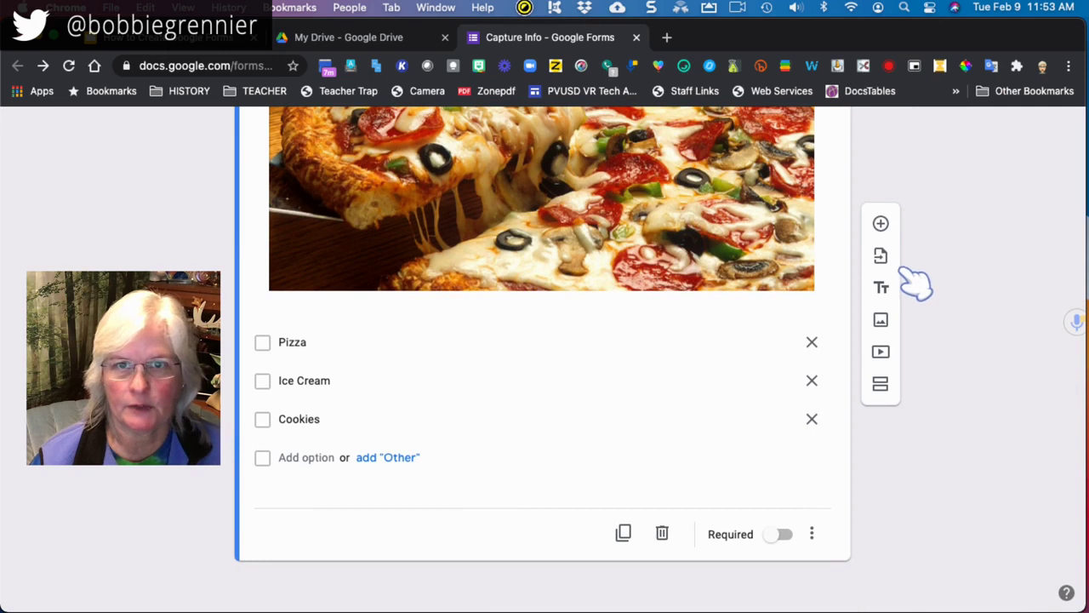
{"action": "left_click", "coordinate": [881, 225]}
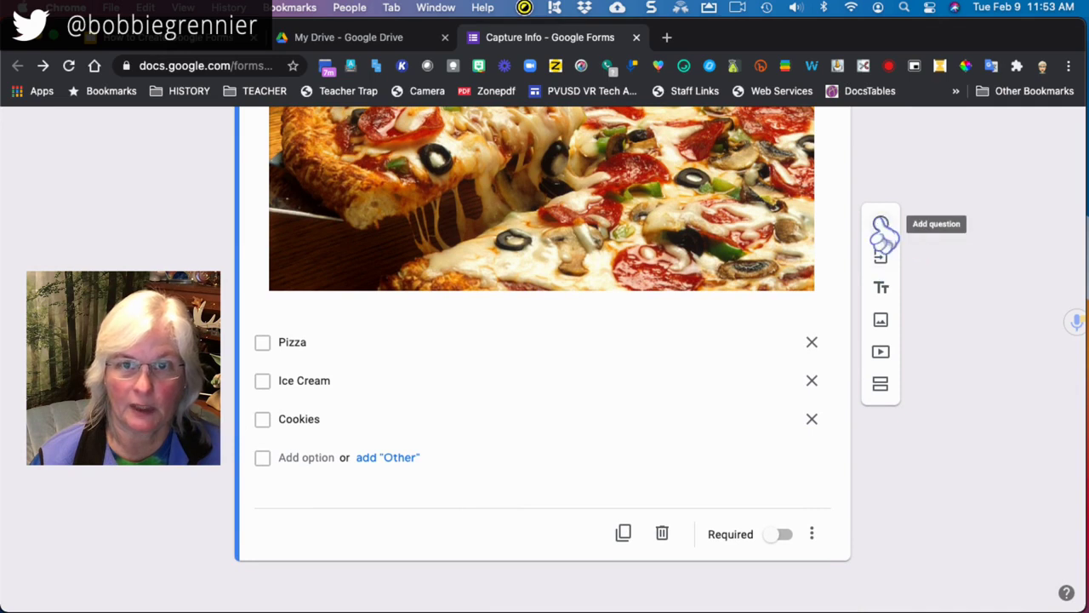
{"action": "left_click", "coordinate": [880, 225]}
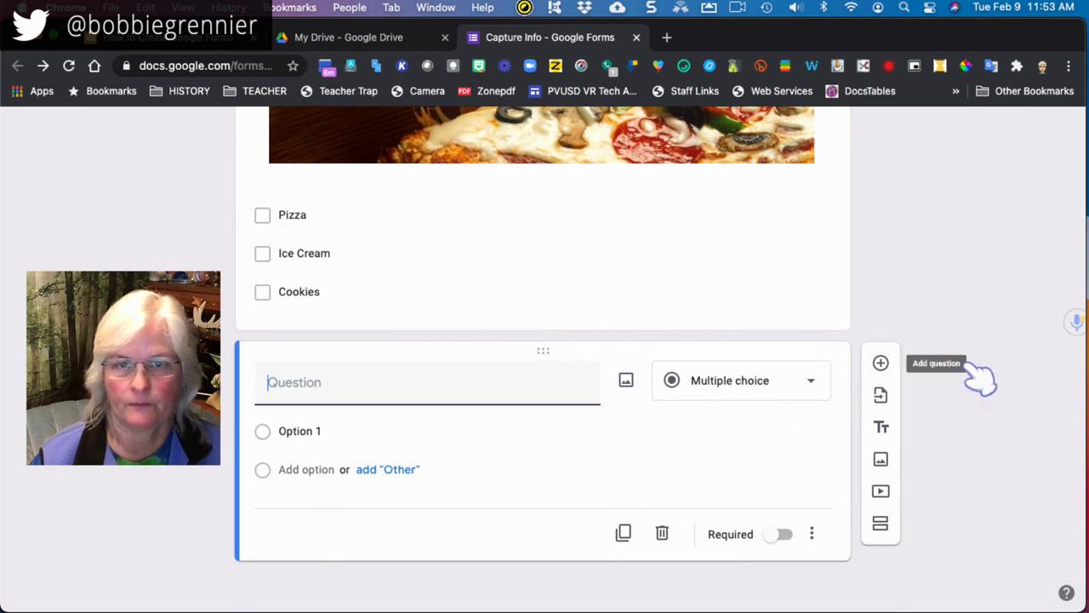
Step: From the form's responses, create a new spreadsheet named Capture Info (Responses) as the response destination
{"action": "scroll", "coordinate": [979, 376], "scroll_direction": "up", "scroll_amount": 2}
{"action": "scroll", "coordinate": [985, 377], "scroll_direction": "up", "scroll_amount": 10}
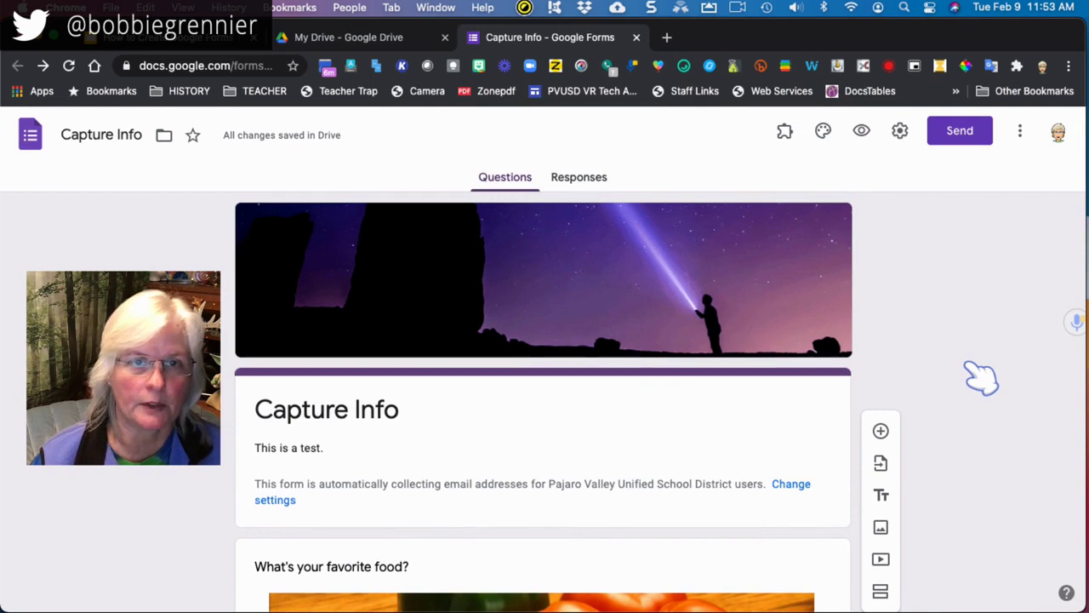
{"action": "left_click", "coordinate": [587, 194]}
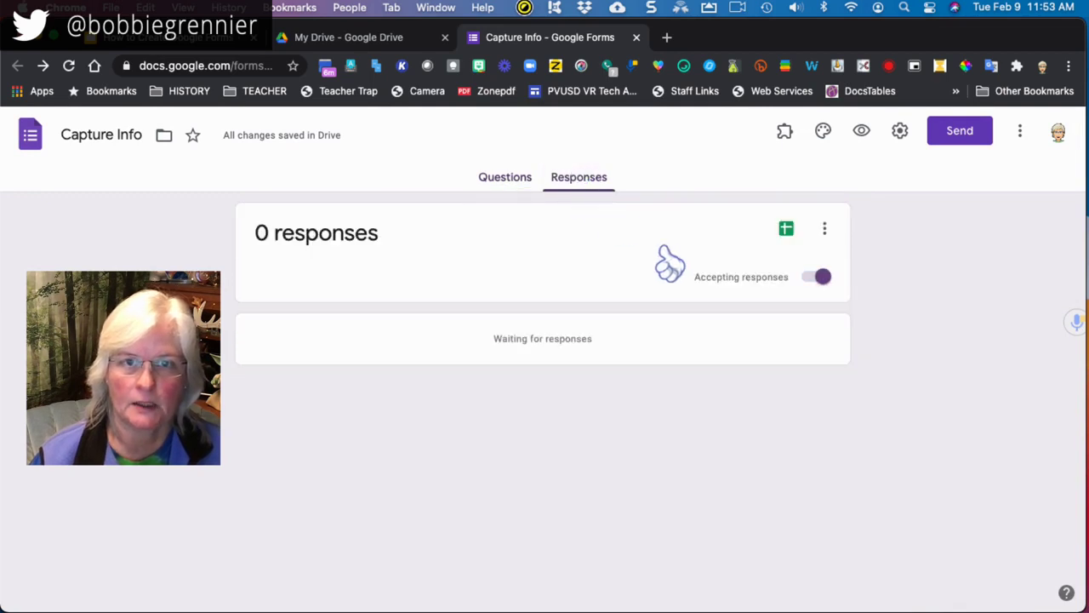
{"action": "left_click", "coordinate": [786, 232]}
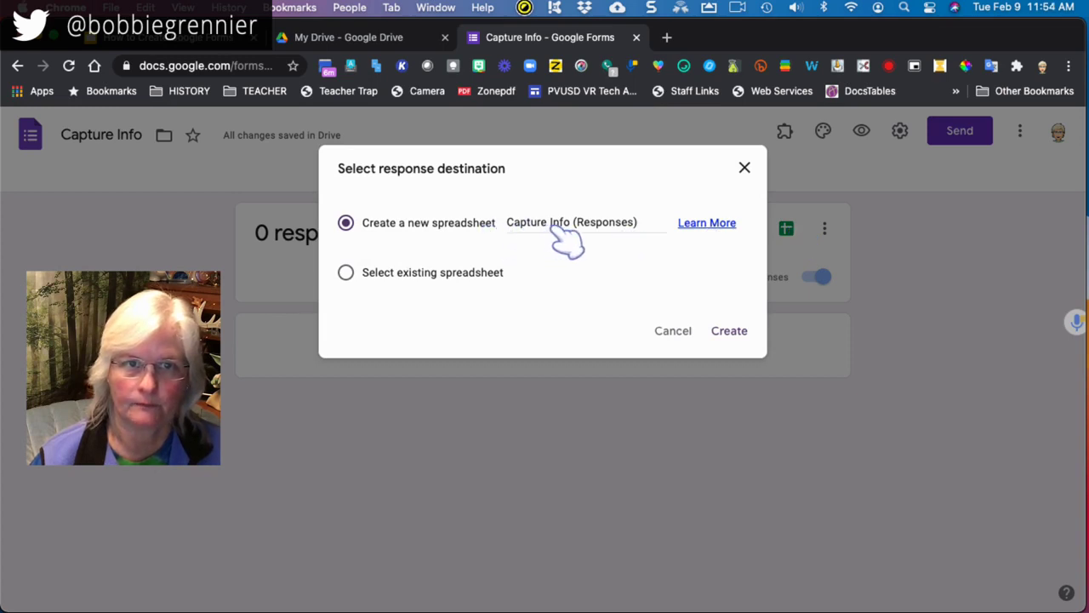
{"action": "left_click", "coordinate": [734, 338]}
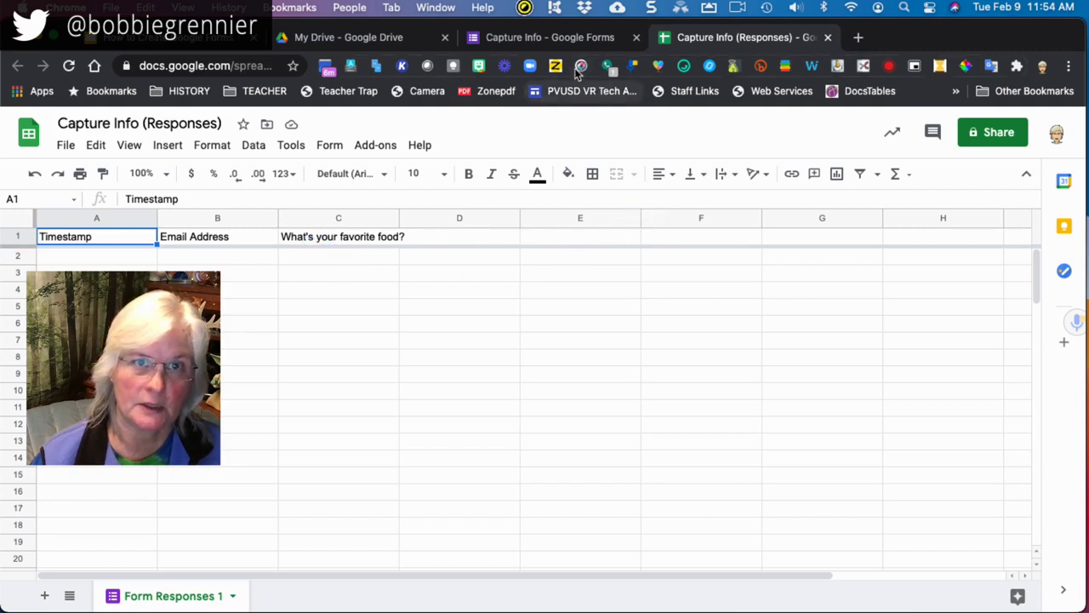
Step: Return to the form's questions, copy a shortened link for sending the form, and close the sending options
{"action": "left_click", "coordinate": [552, 38]}
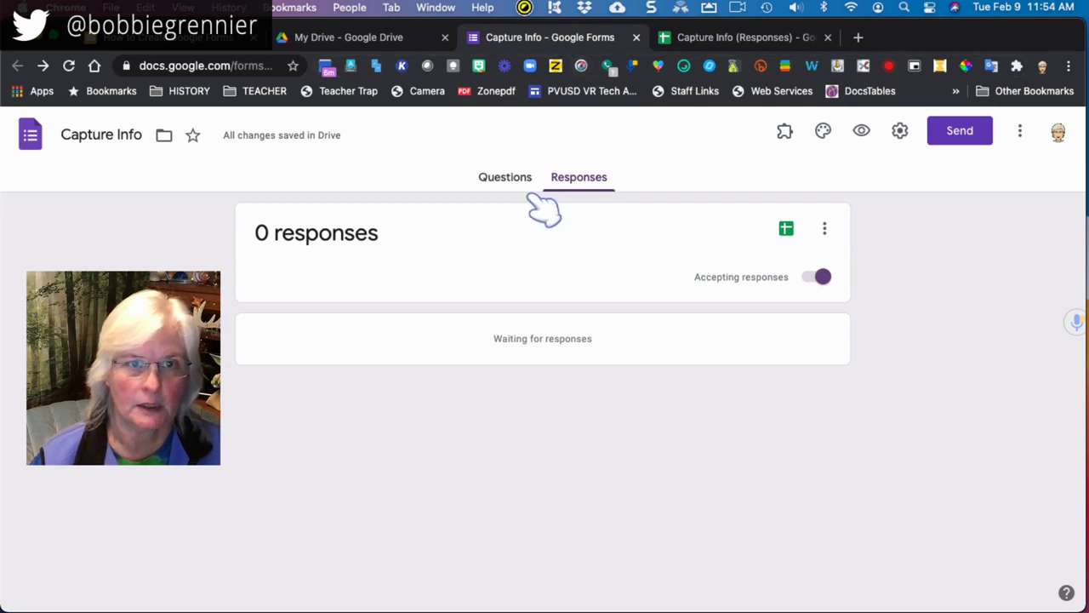
{"action": "left_click", "coordinate": [505, 181]}
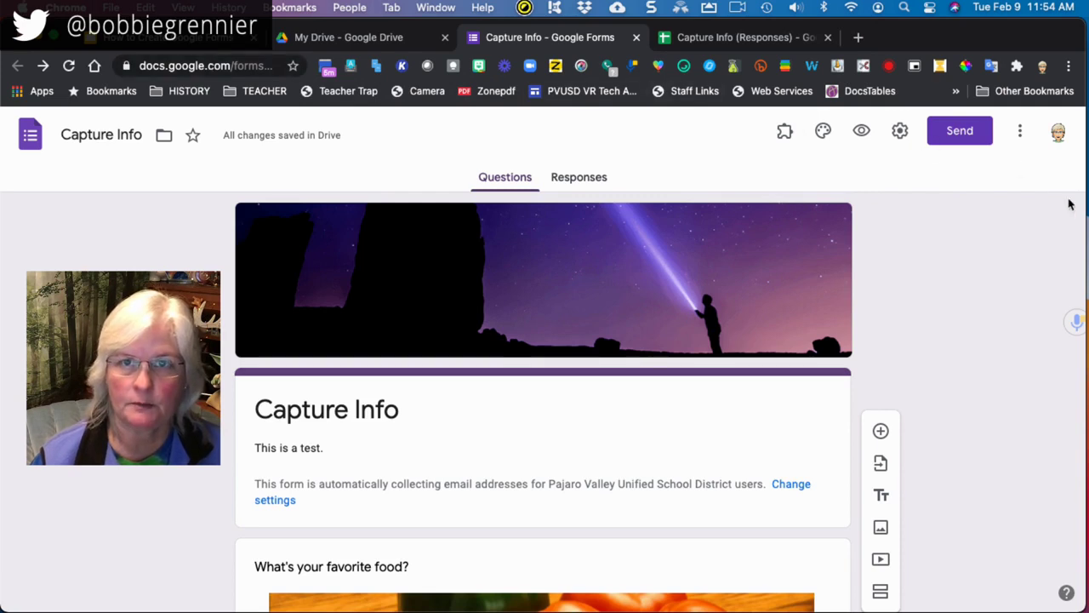
{"action": "left_click", "coordinate": [948, 141]}
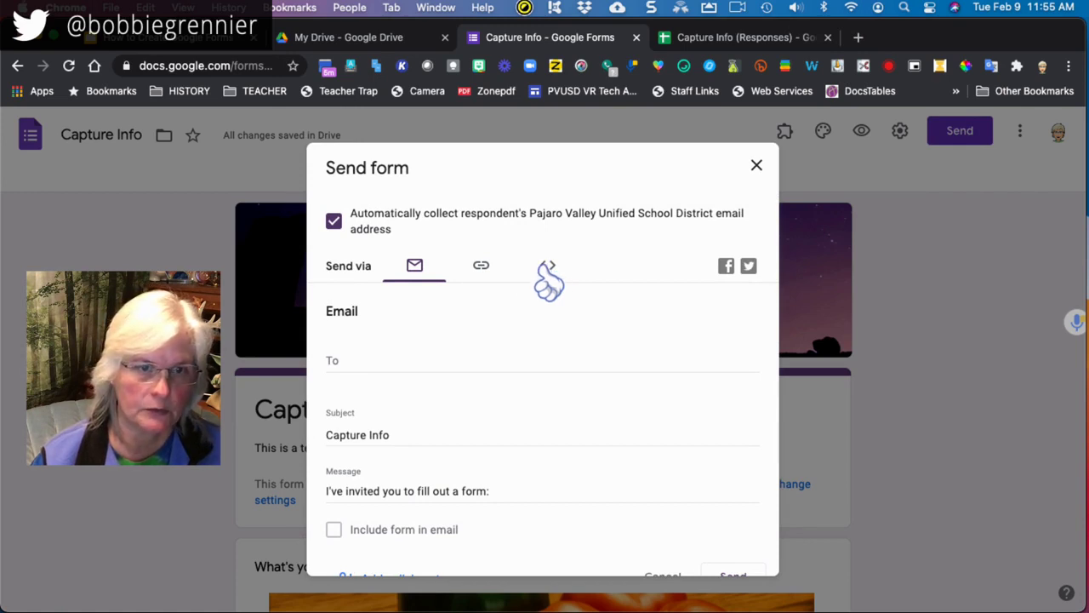
{"action": "left_click", "coordinate": [482, 267]}
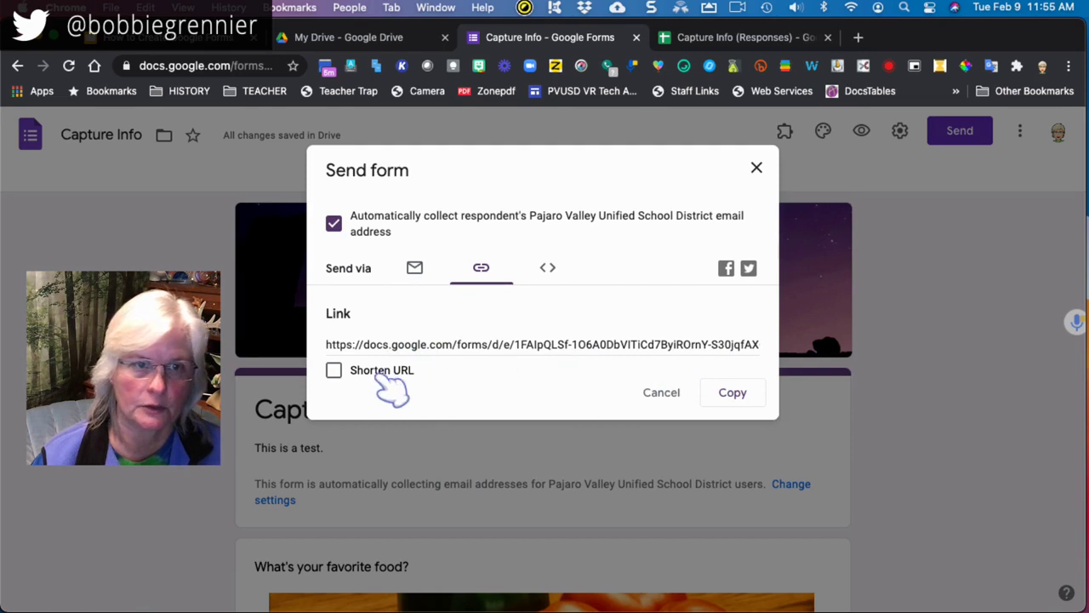
{"action": "left_click", "coordinate": [334, 371]}
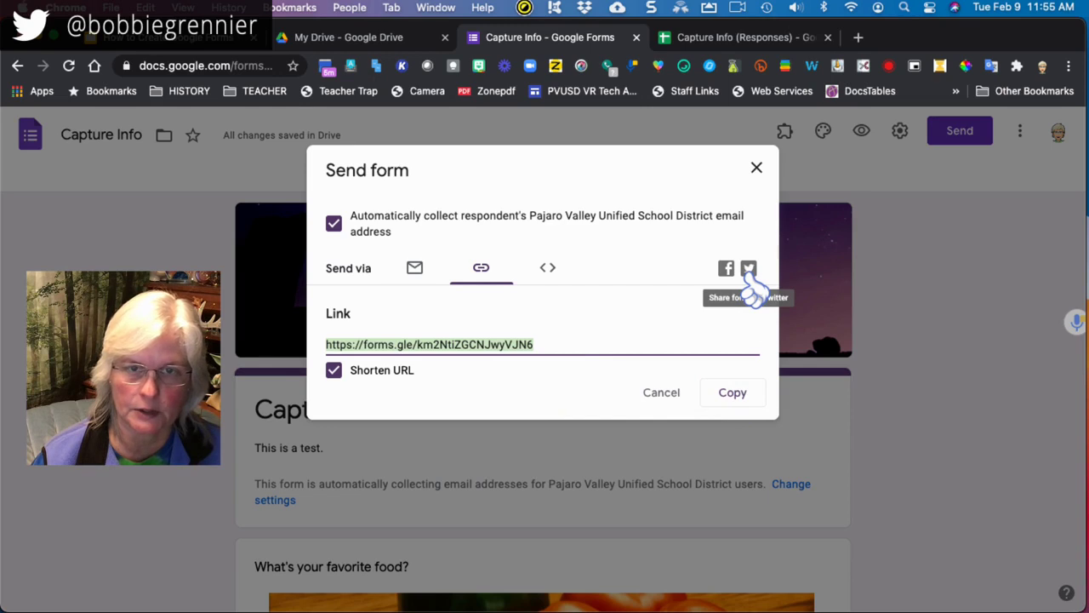
{"action": "left_click", "coordinate": [734, 393]}
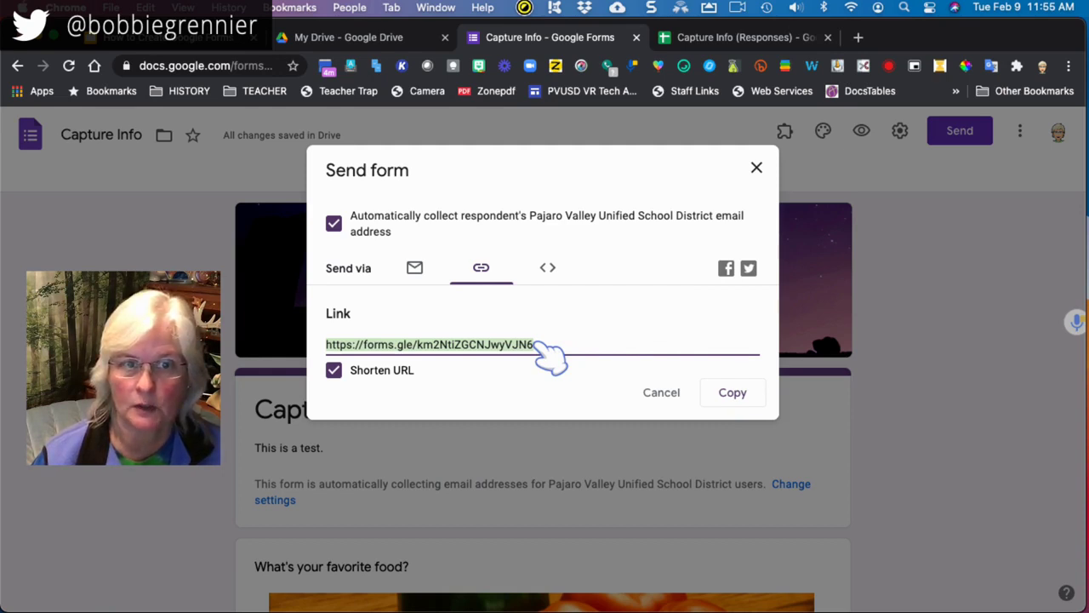
{"action": "left_click", "coordinate": [756, 166]}
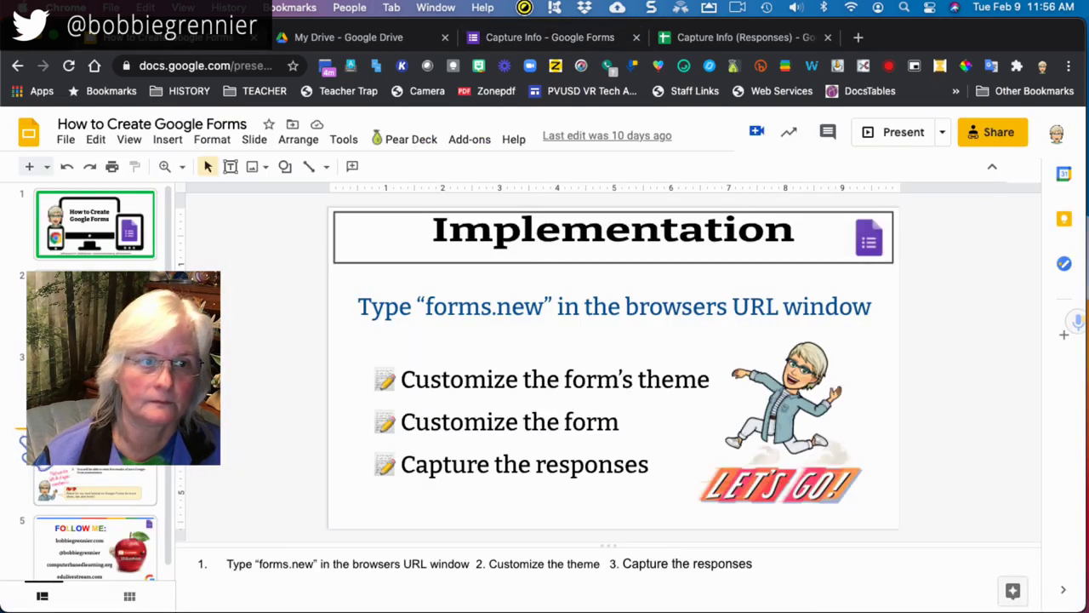
Step: Switch to the How to Create Google Forms presentation in Google Slides and view the Evaluating slide
{"action": "left_click", "coordinate": [41, 453]}
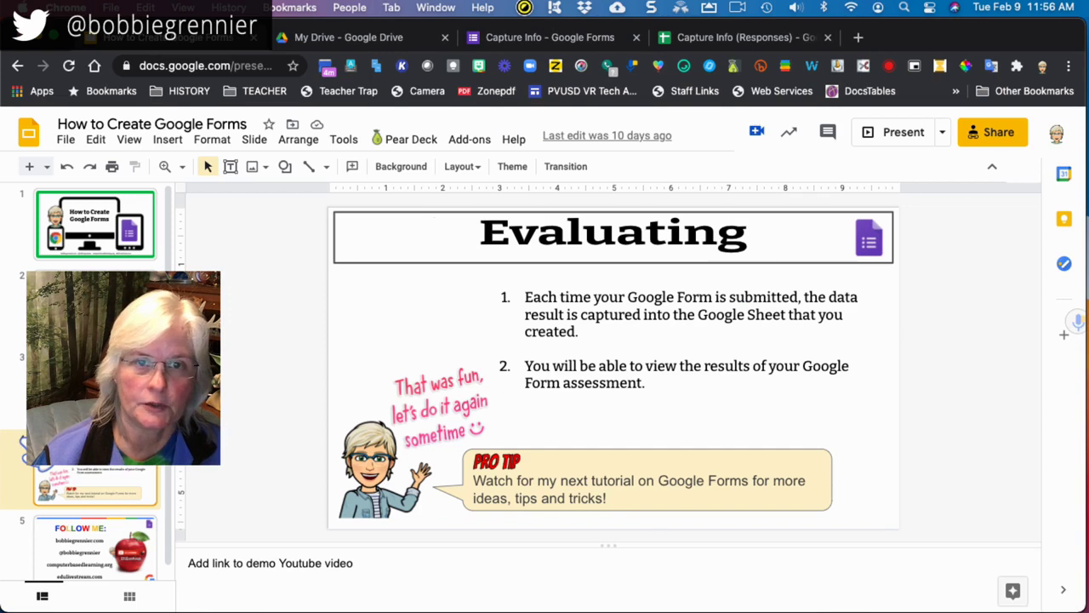